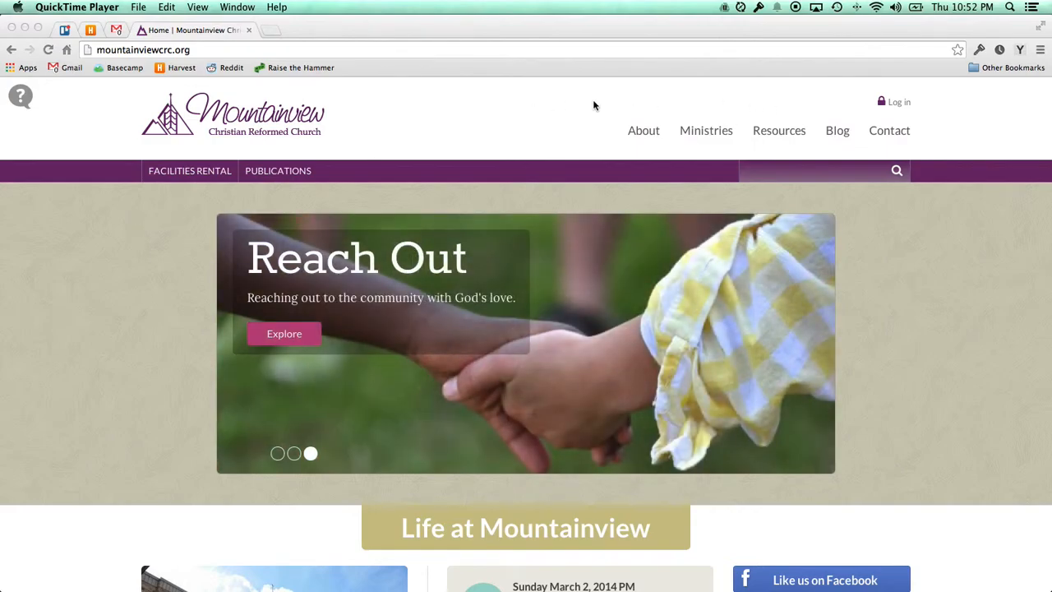
Log in with the office account's e-mail and password, declining the password manager's save prompt.
left_click(897, 108)
left_click(897, 108)
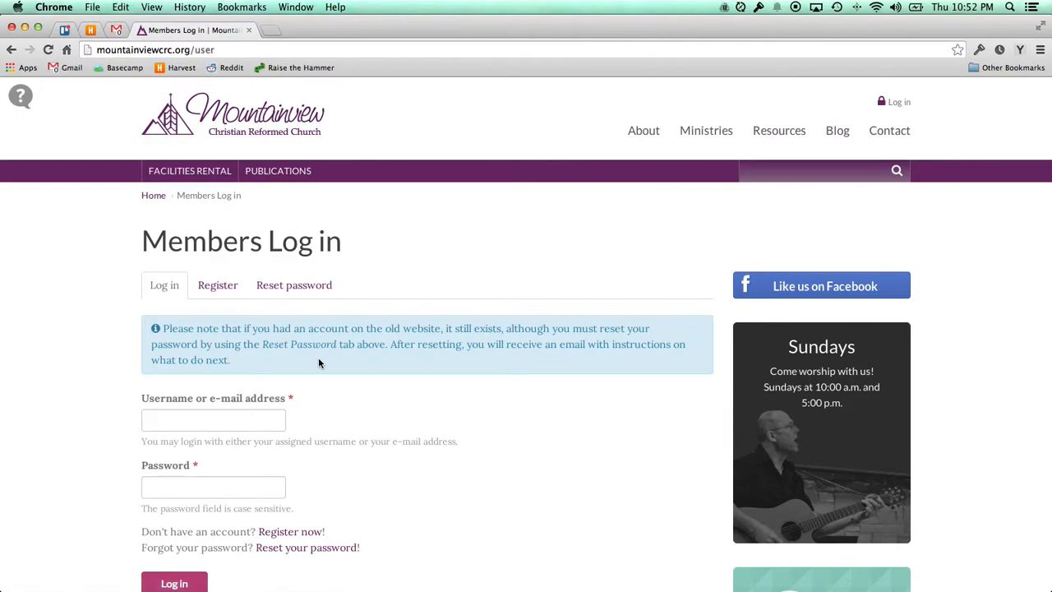
scroll(318, 356, "down", 1)
left_click(249, 374)
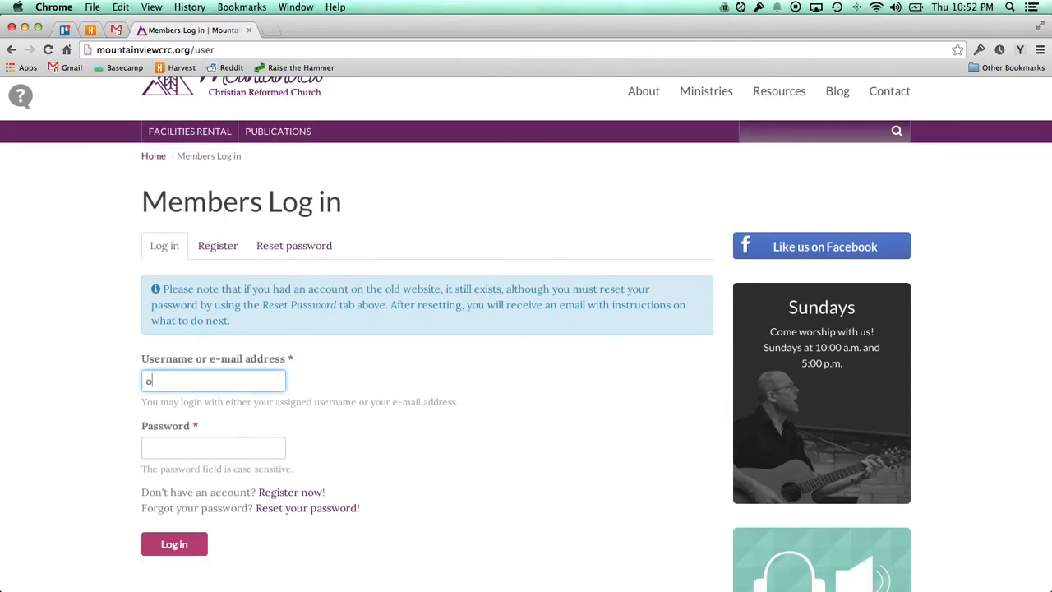
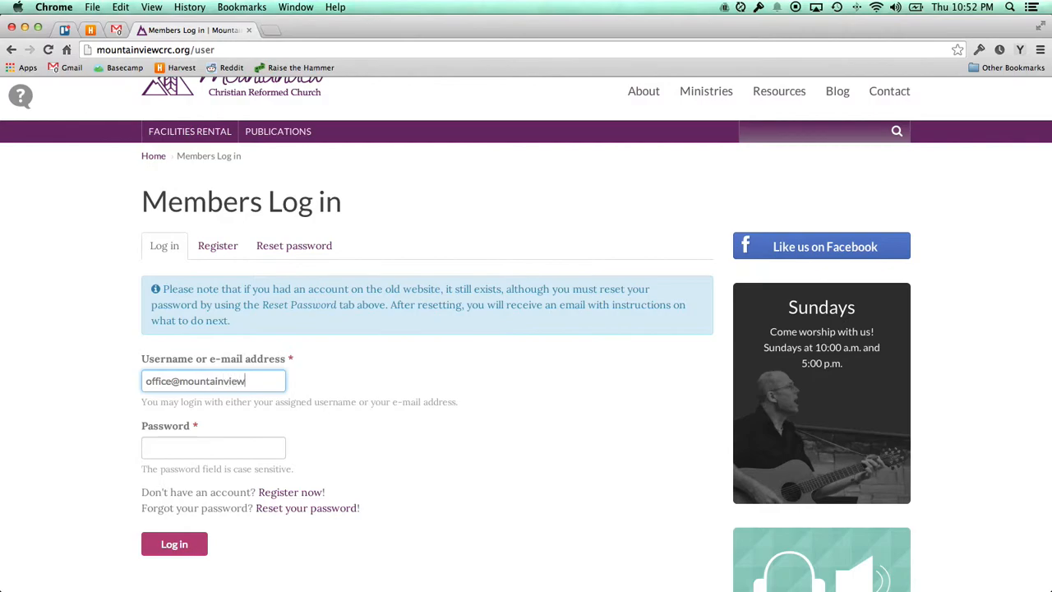
key("Tab")
type("****")
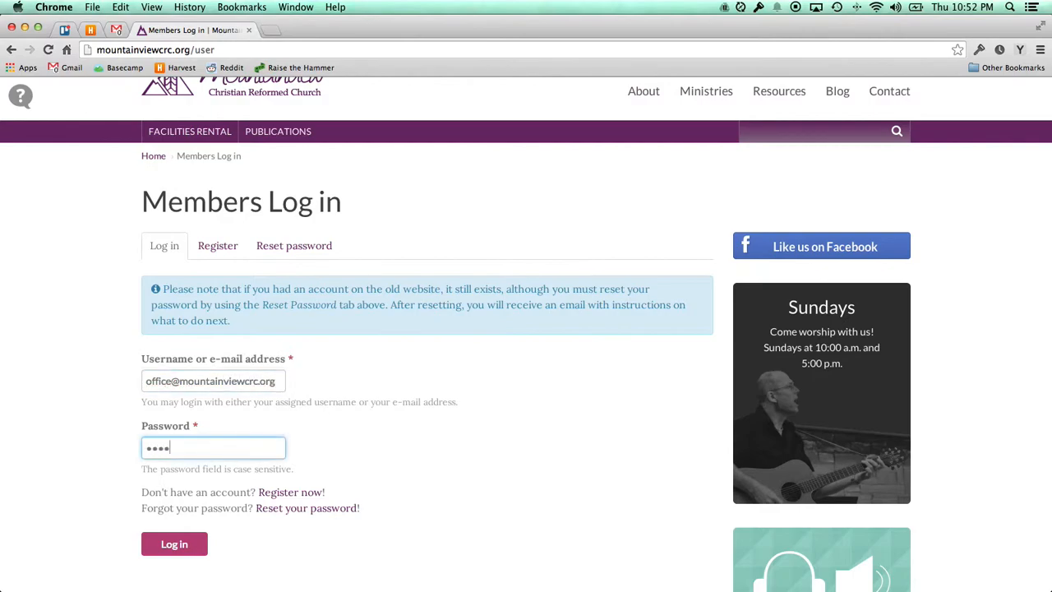
type("*******")
key("Return")
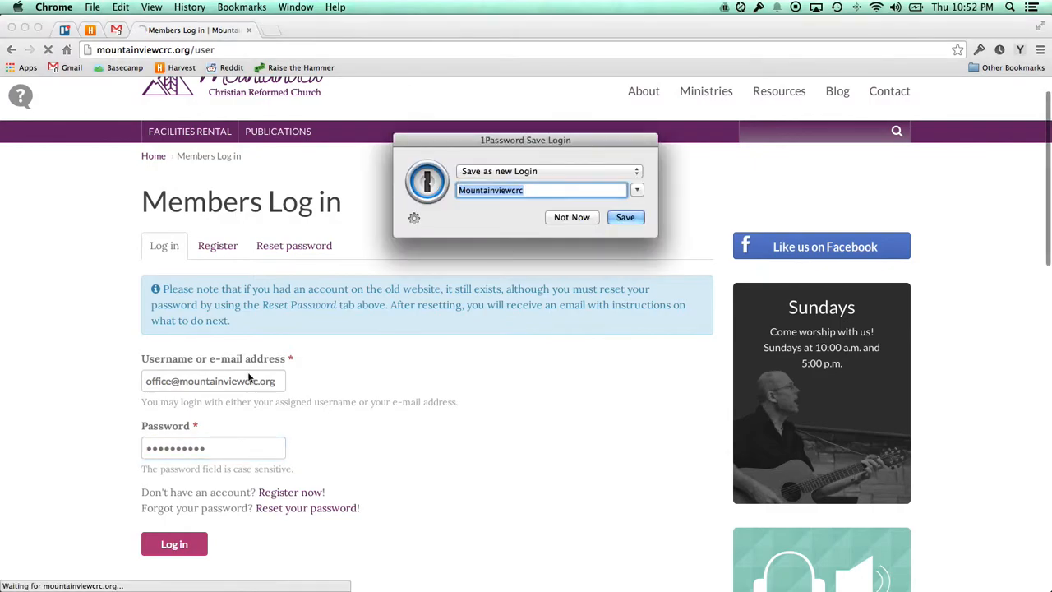
left_click(571, 217)
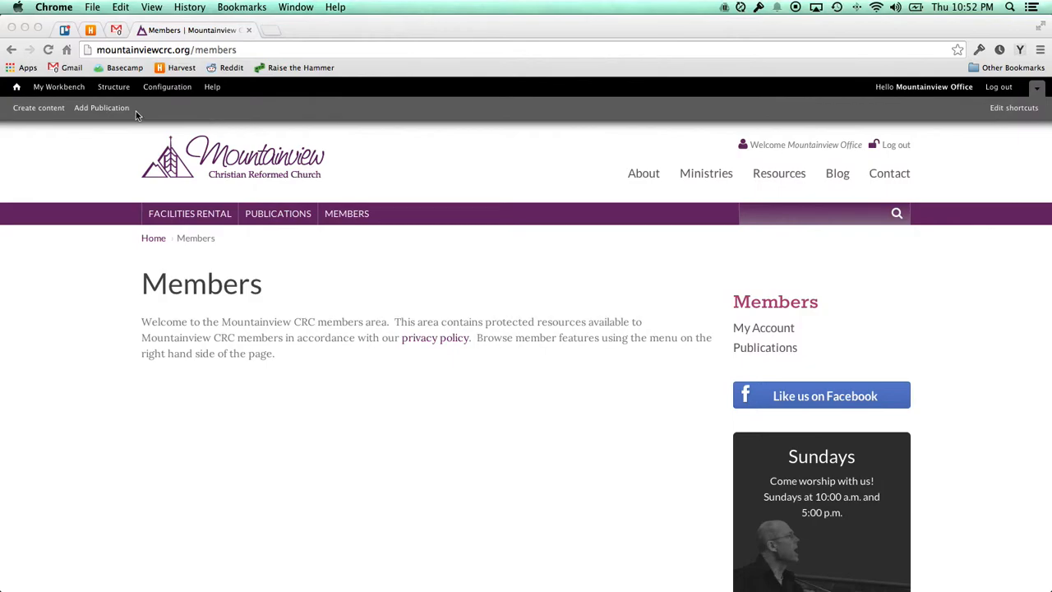
Open My Workbench and review All Recent Content, noting About is a Basic page.
left_click(59, 87)
left_click(59, 87)
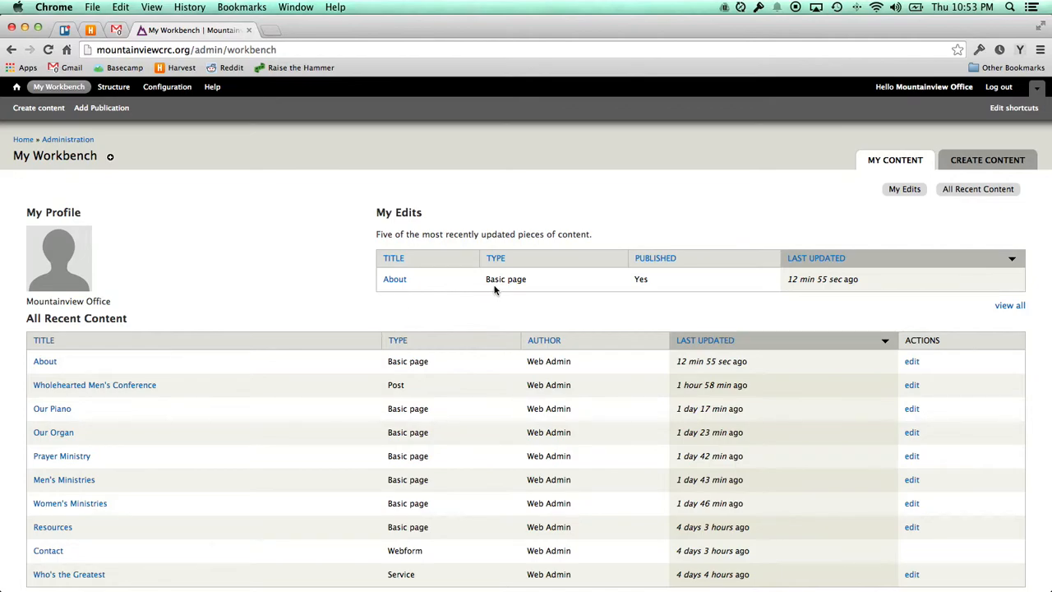
scroll(495, 289, "down", 2)
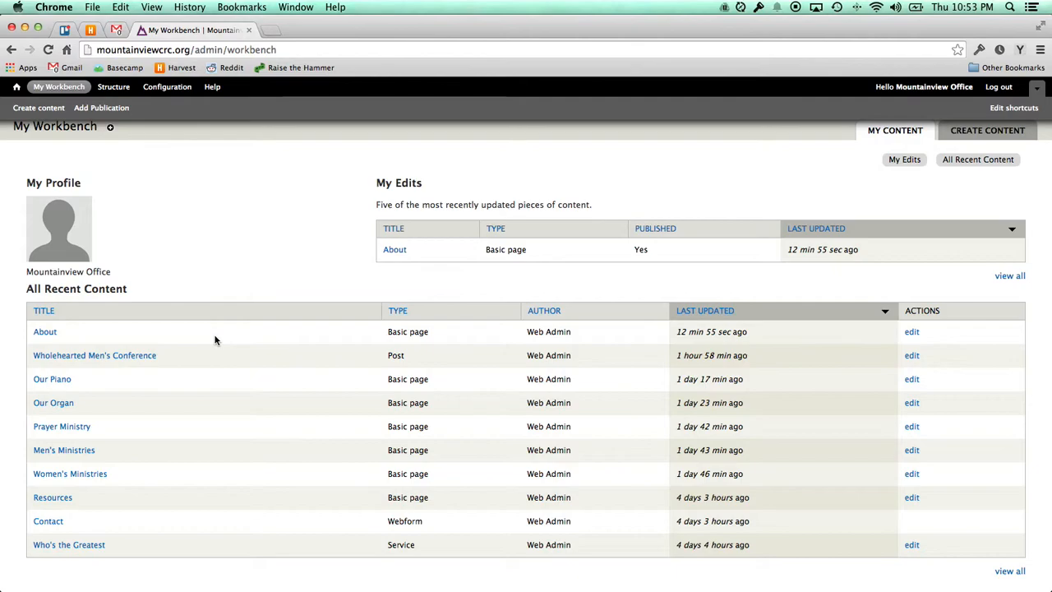
scroll(221, 340, "up", 1)
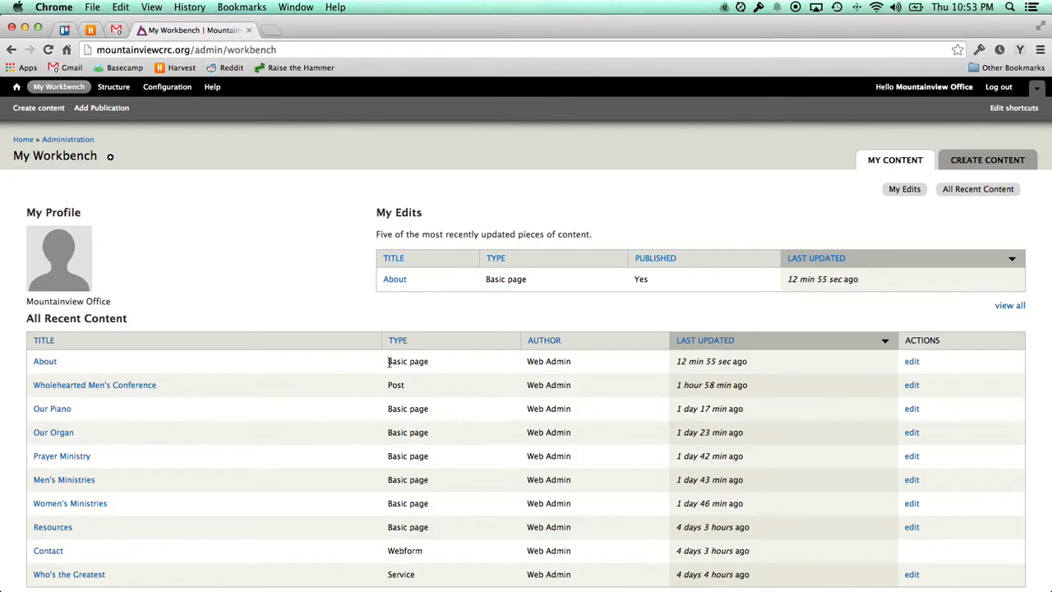
left_click_drag(389, 361, 429, 362)
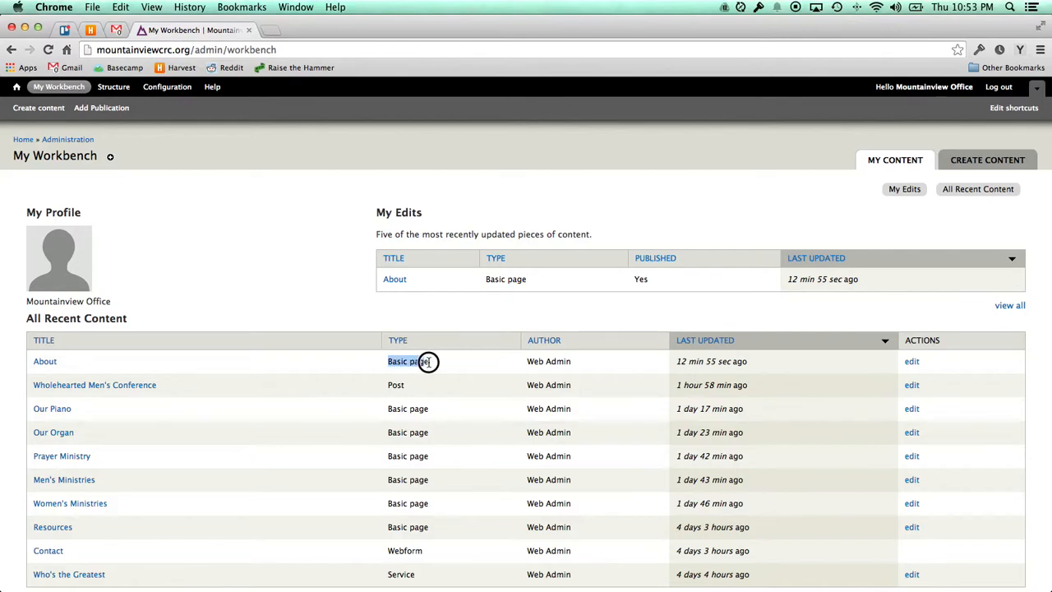
left_click(439, 362)
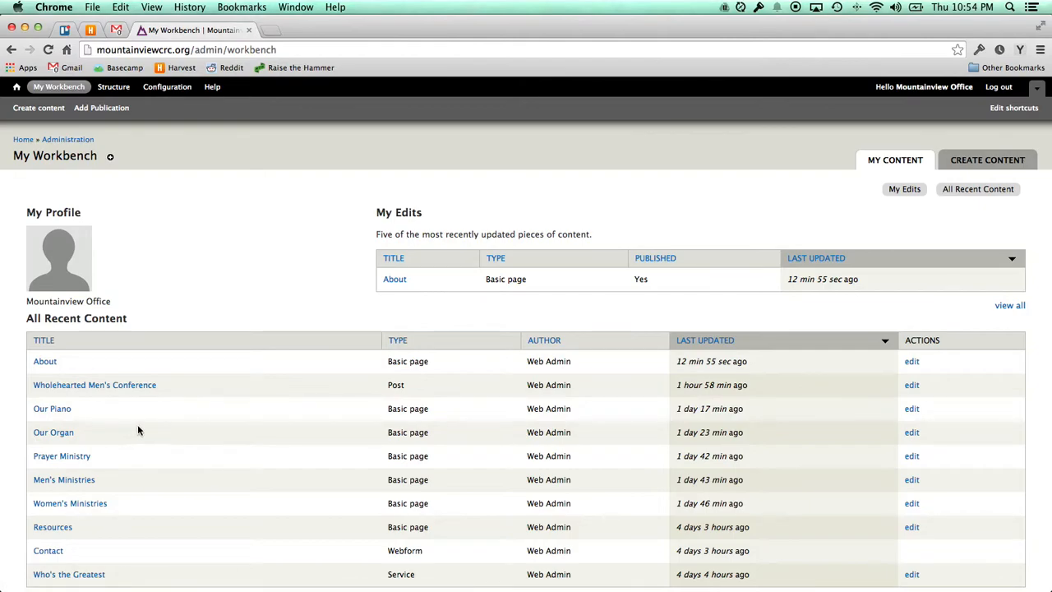
double_click(400, 385)
scroll(421, 389, "down", 1)
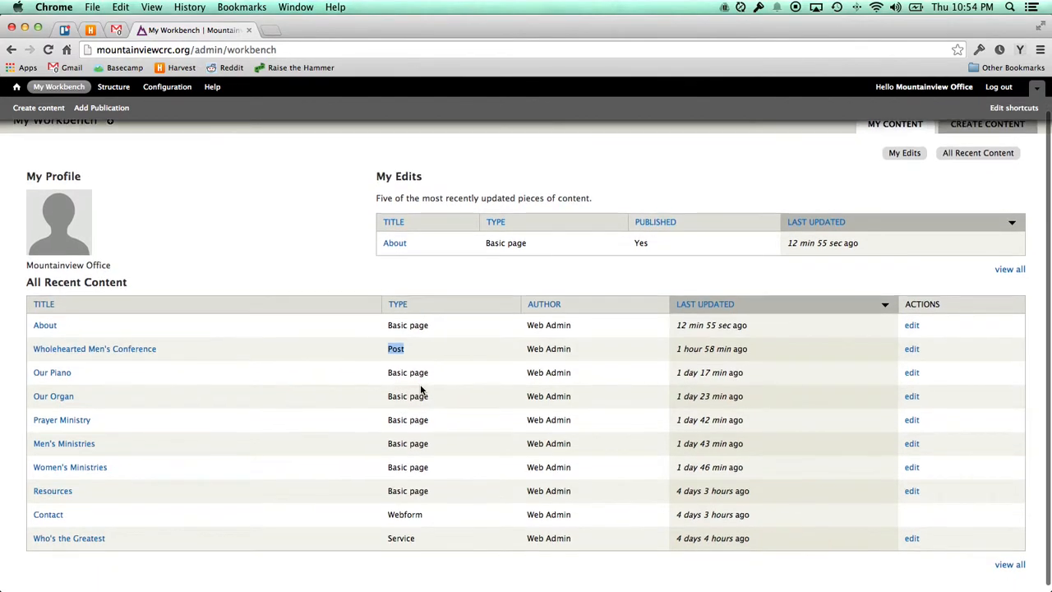
double_click(398, 509)
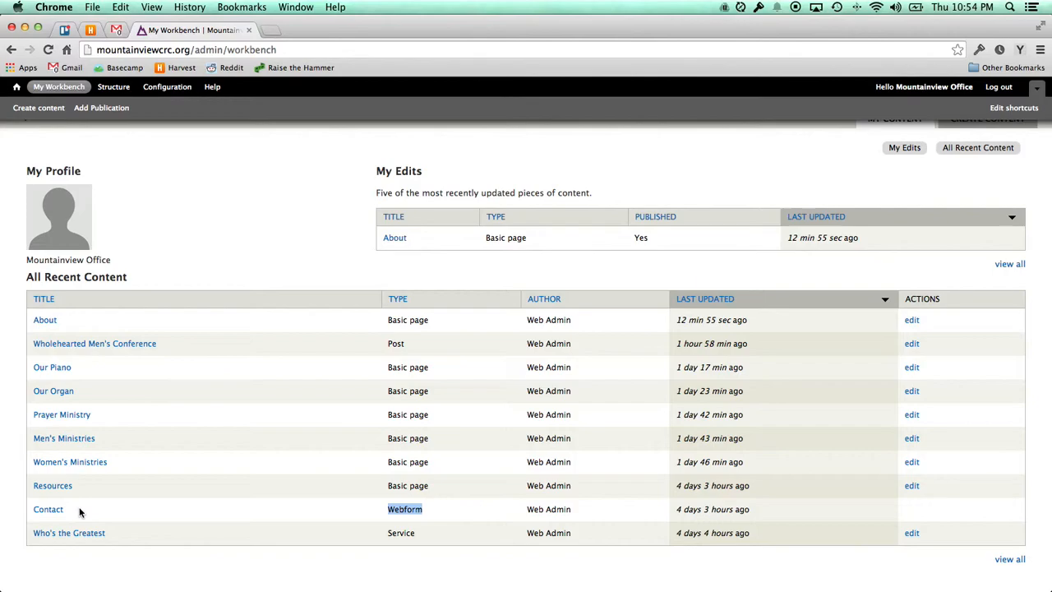
left_click(401, 535)
double_click(401, 535)
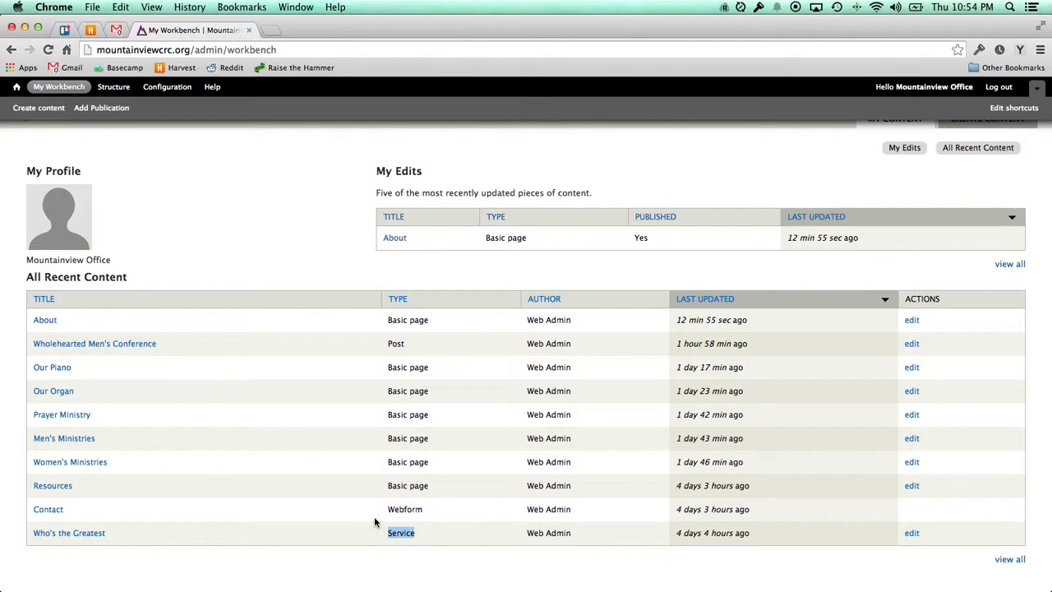
left_click(401, 512)
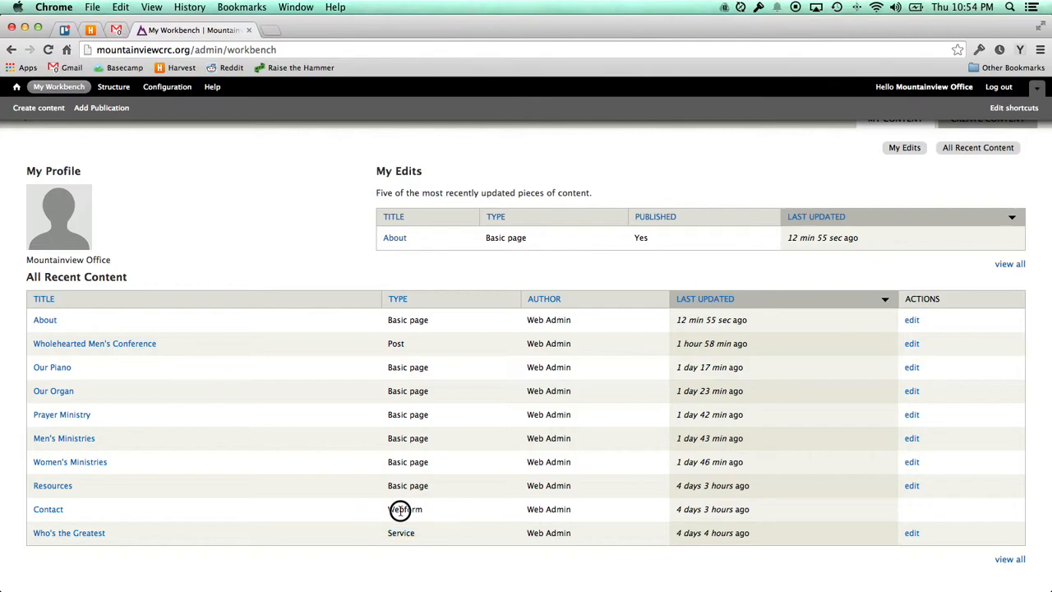
scroll(400, 512, "up", 2)
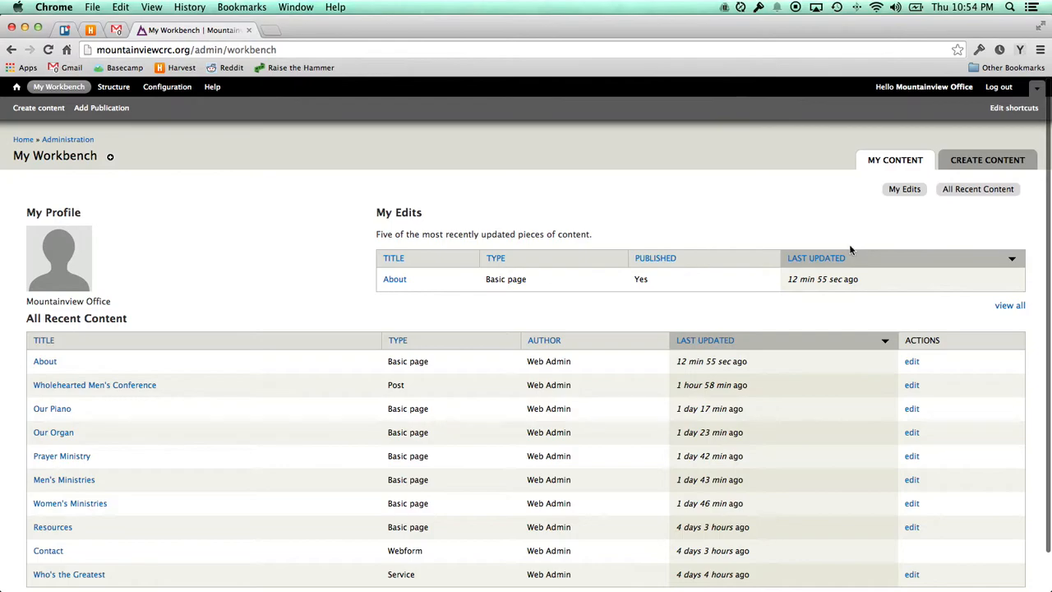
Open Create content to list the Basic page, Blog post, Post, Publication and Service types.
left_click(975, 163)
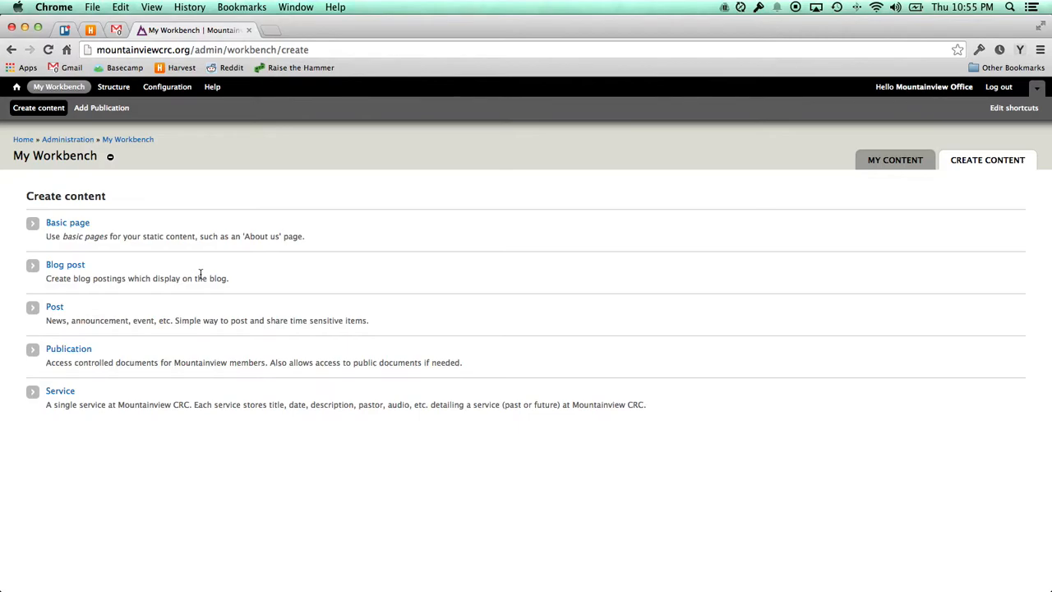
Start a new Publication and expand its Type options.
left_click(79, 351)
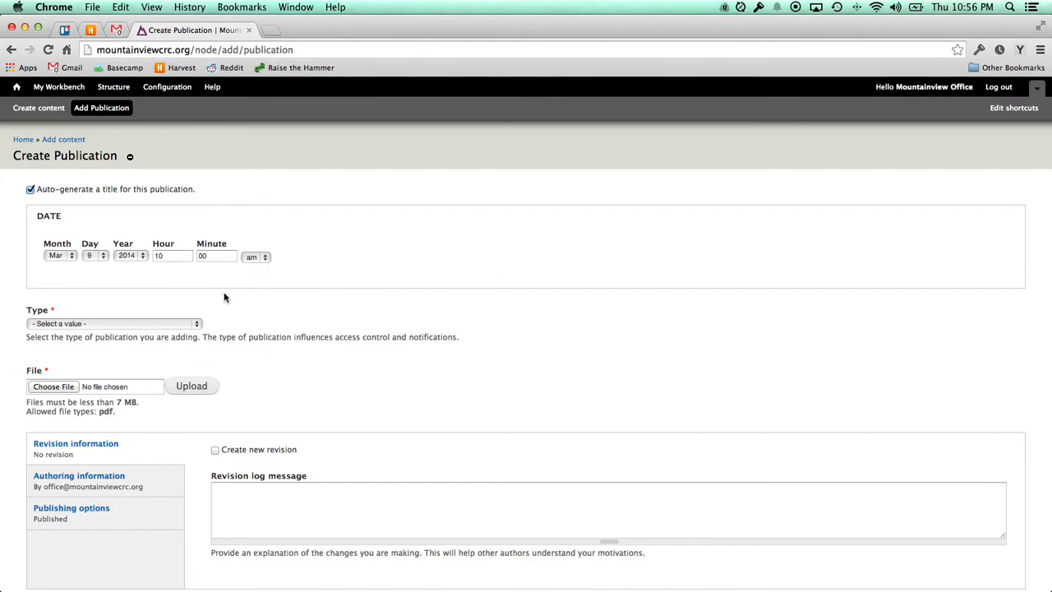
scroll(247, 289, "down", 2)
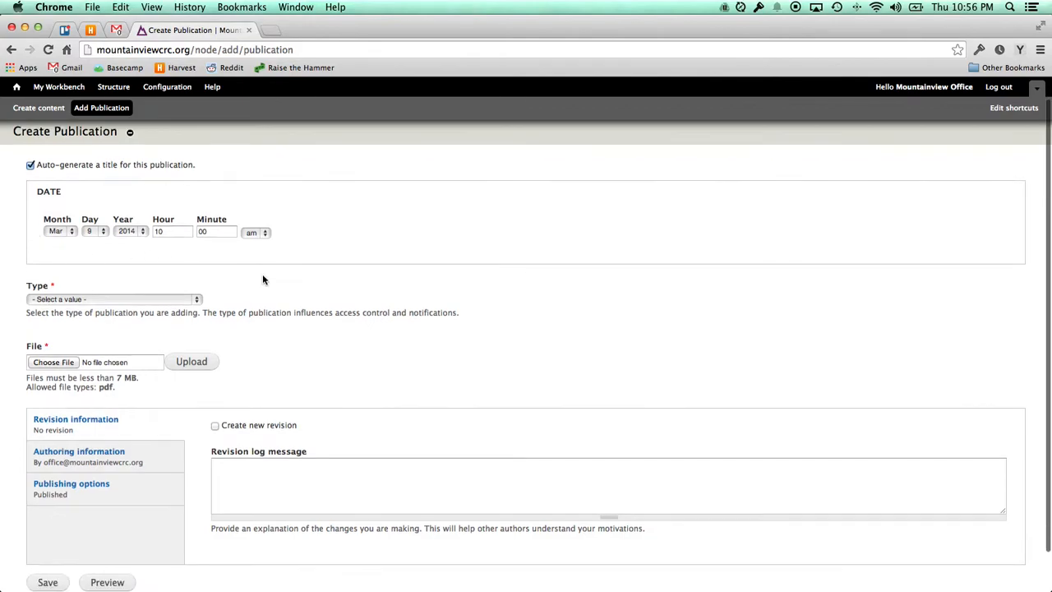
left_click(170, 296)
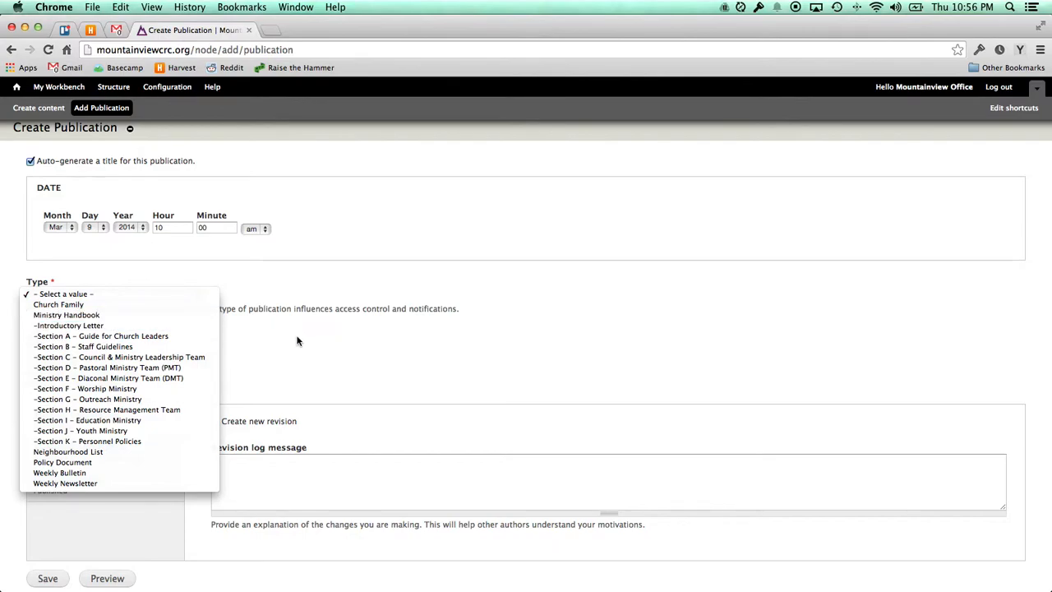
Set the publication type to Weekly Bulletin and upload 2014-03-02-am.pdf as its file.
left_click(118, 473)
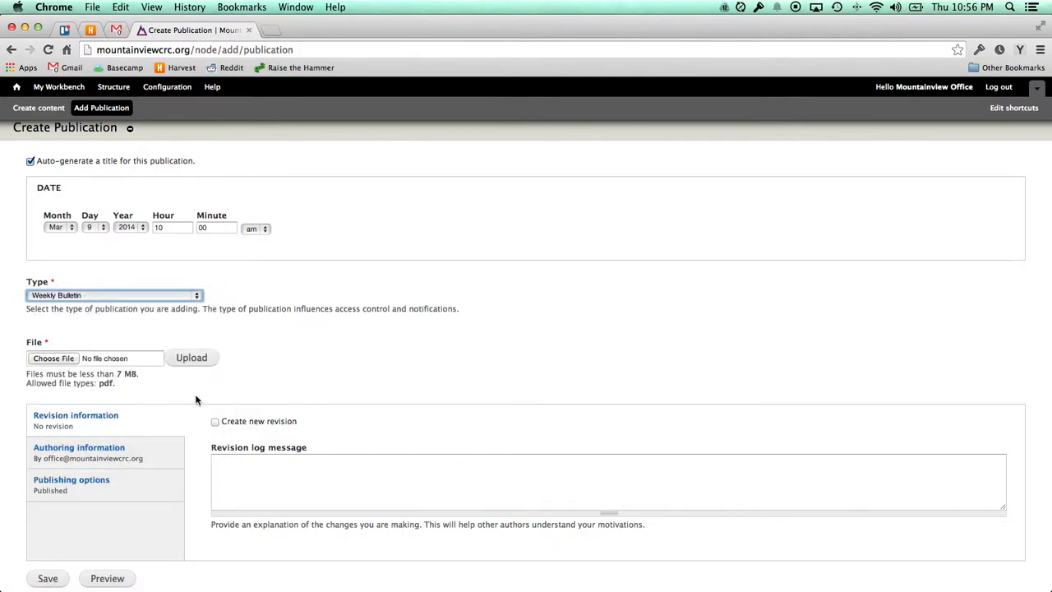
left_click(55, 360)
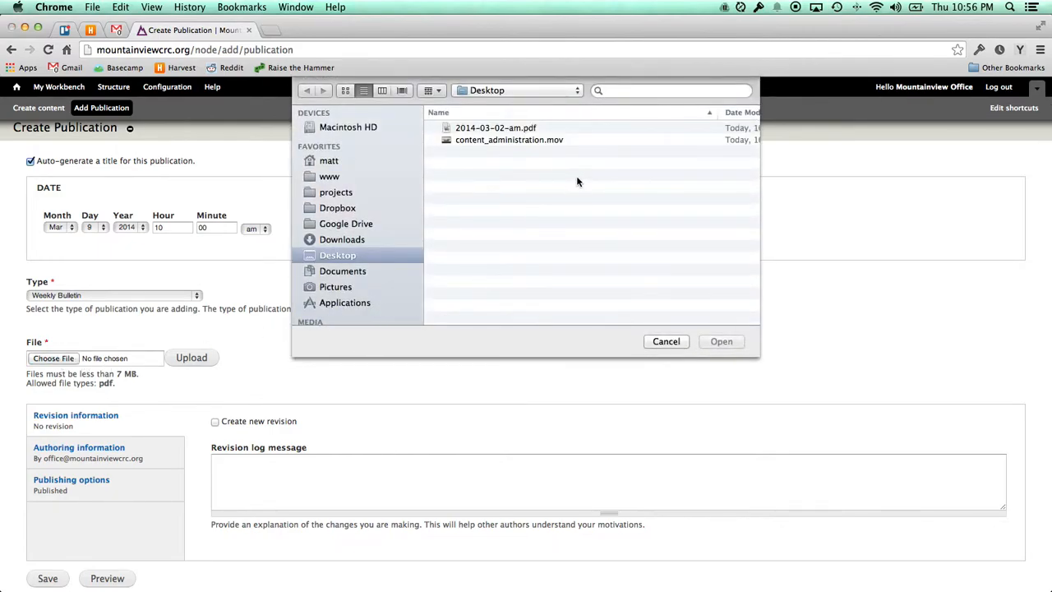
left_click(494, 133)
left_click(722, 341)
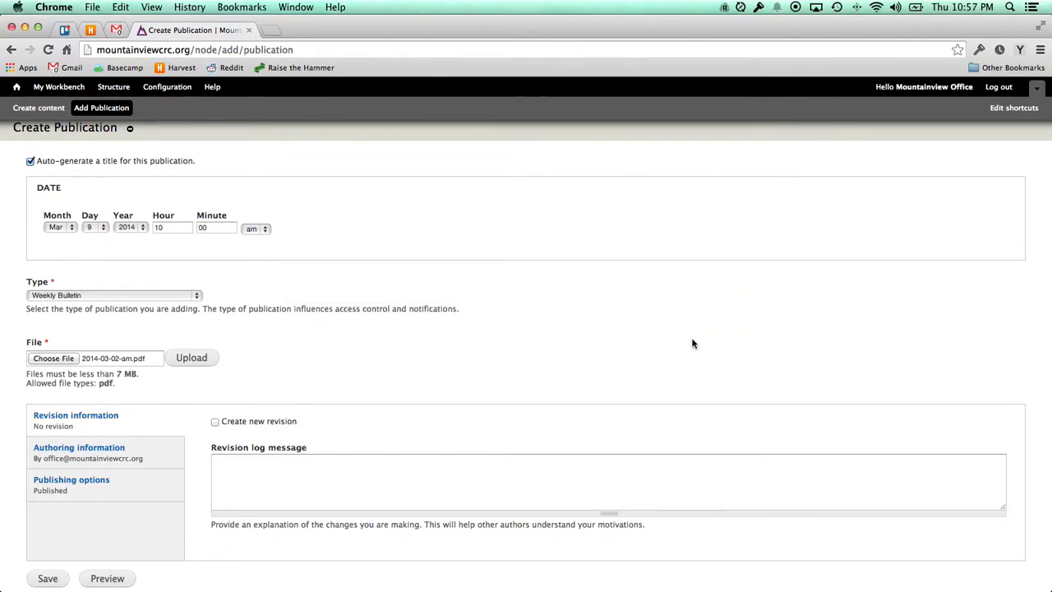
left_click(192, 358)
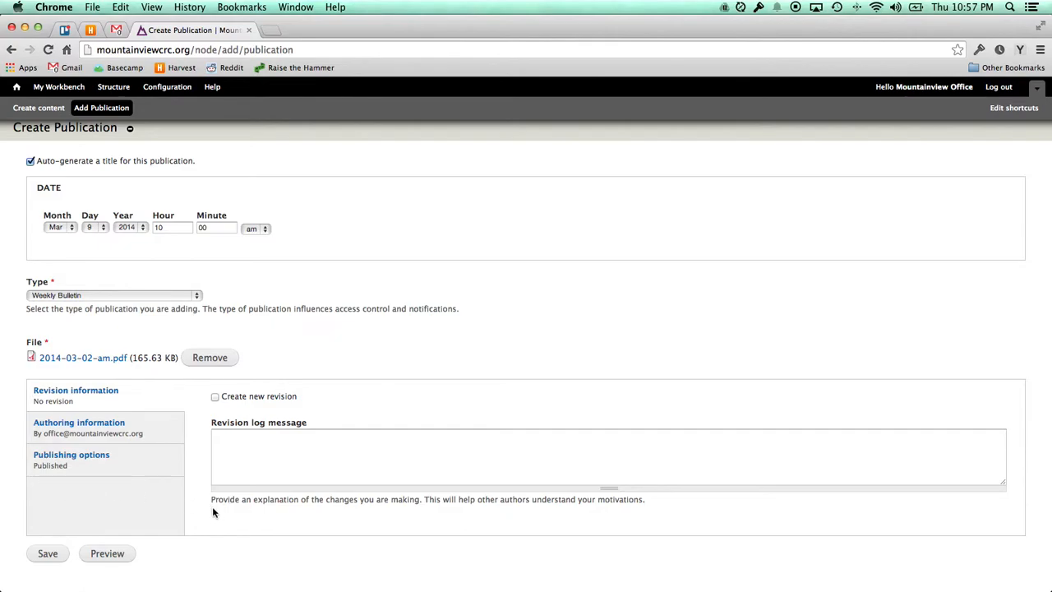
scroll(223, 526, "down", 1)
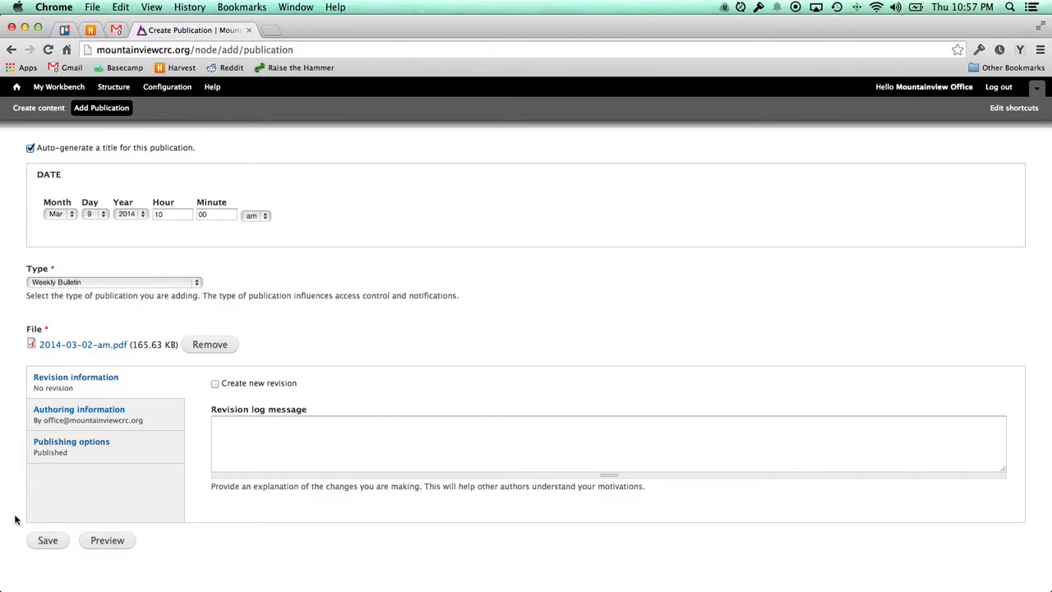
scroll(15, 519, "up", 2)
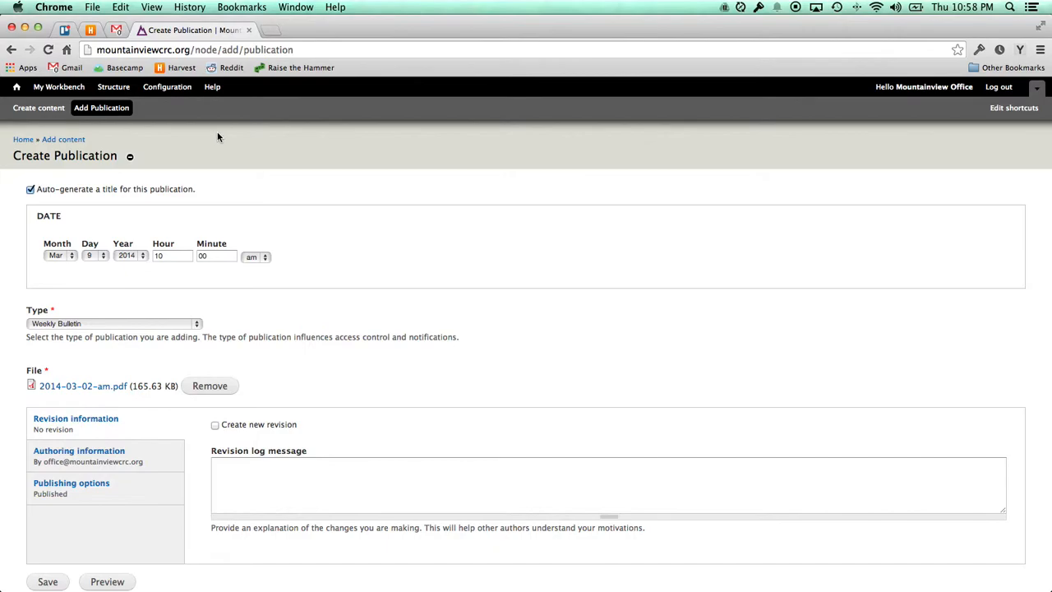
Return to the home page and scroll through its posts, highlighting the March 2, 2014 post.
left_click(17, 87)
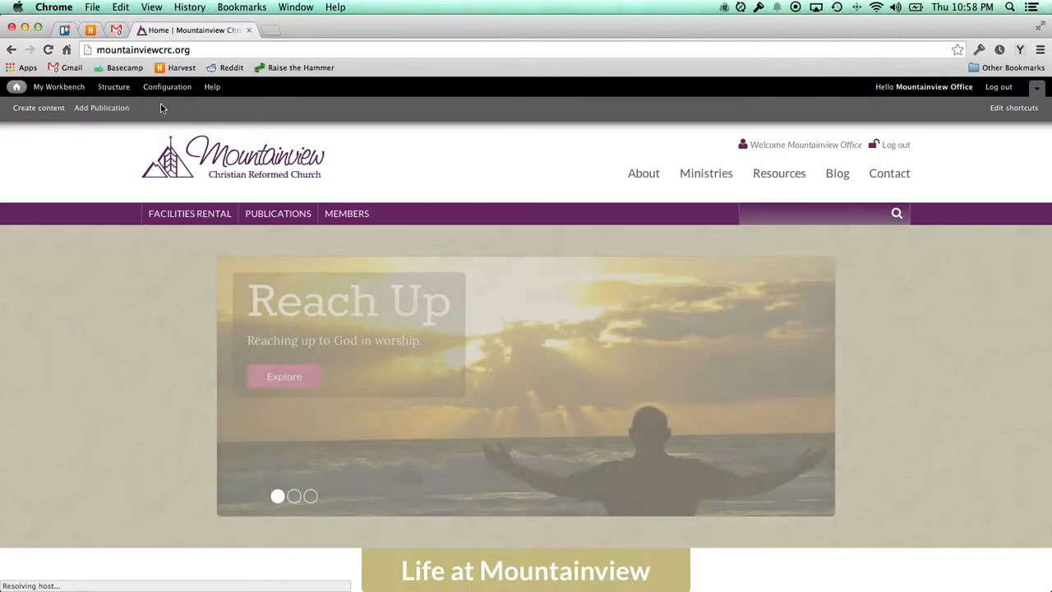
scroll(97, 165, "down", 3)
scroll(97, 167, "down", 5)
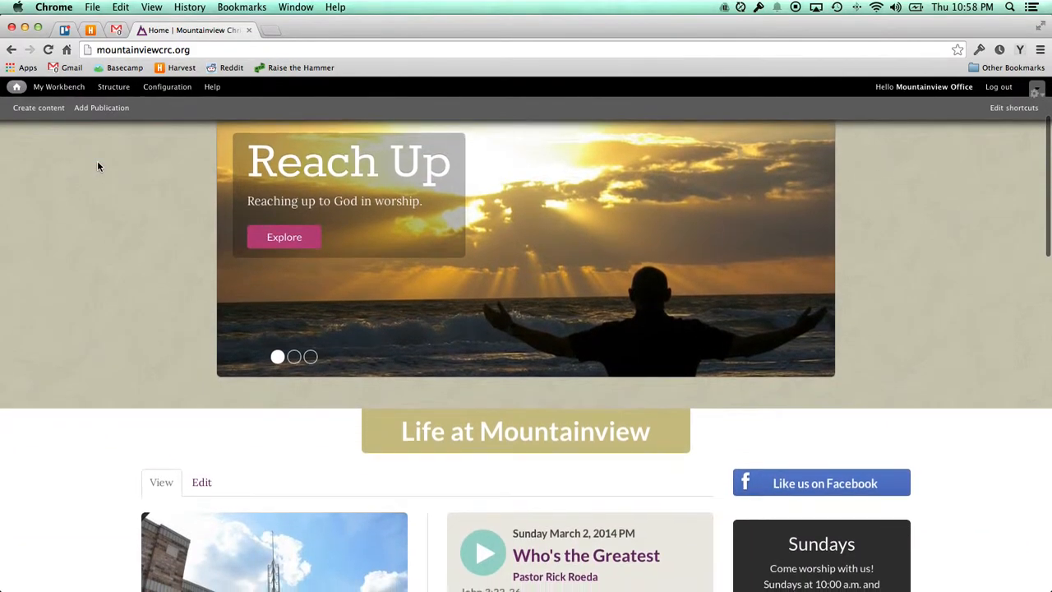
scroll(97, 167, "down", 5)
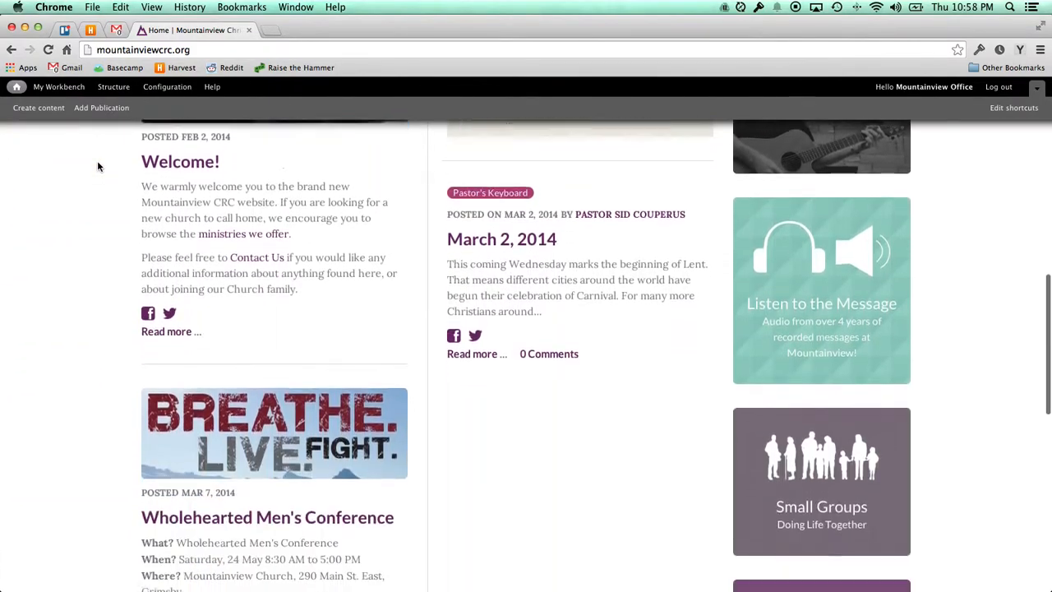
scroll(97, 167, "down", 3)
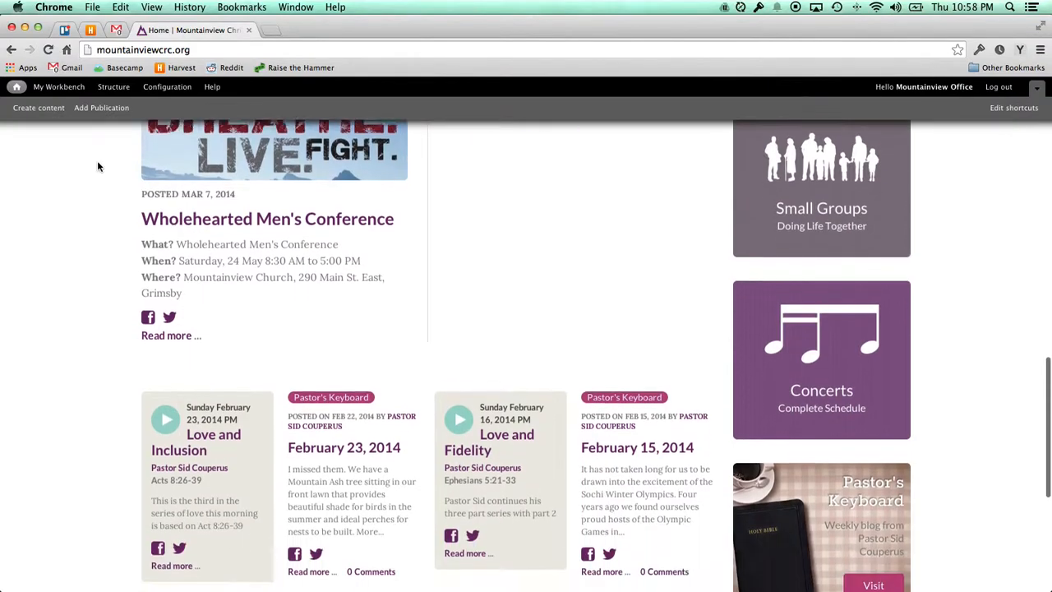
scroll(97, 167, "up", 3)
scroll(97, 167, "up", 7)
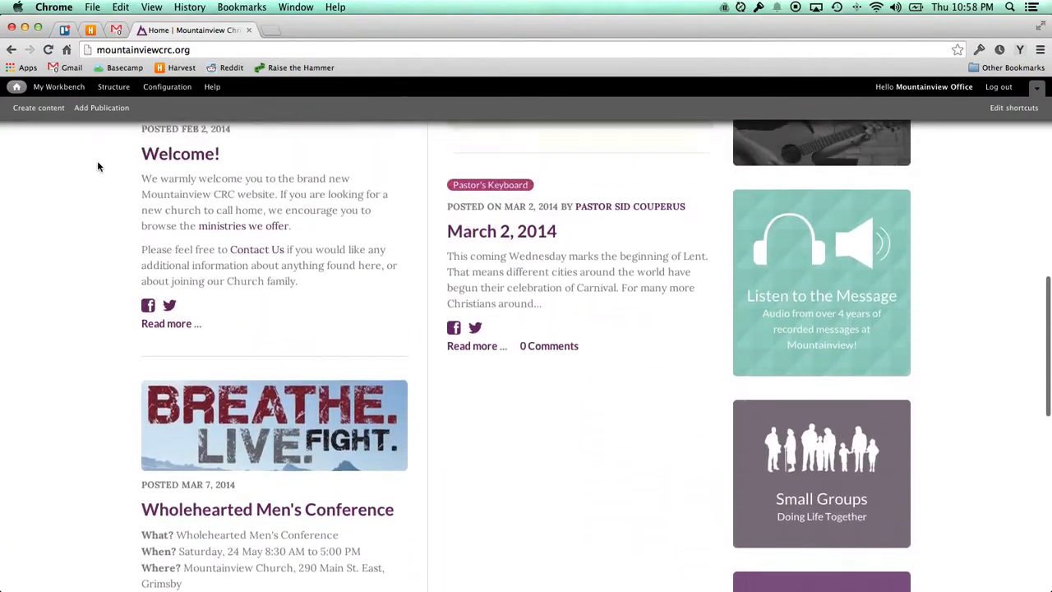
scroll(97, 167, "down", 3)
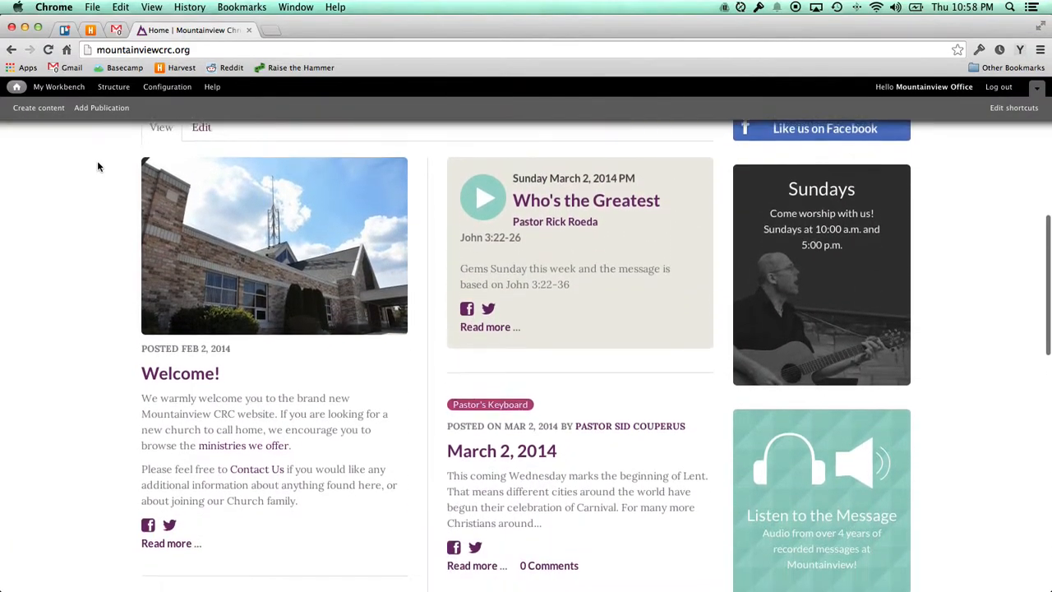
scroll(424, 342, "down", 1)
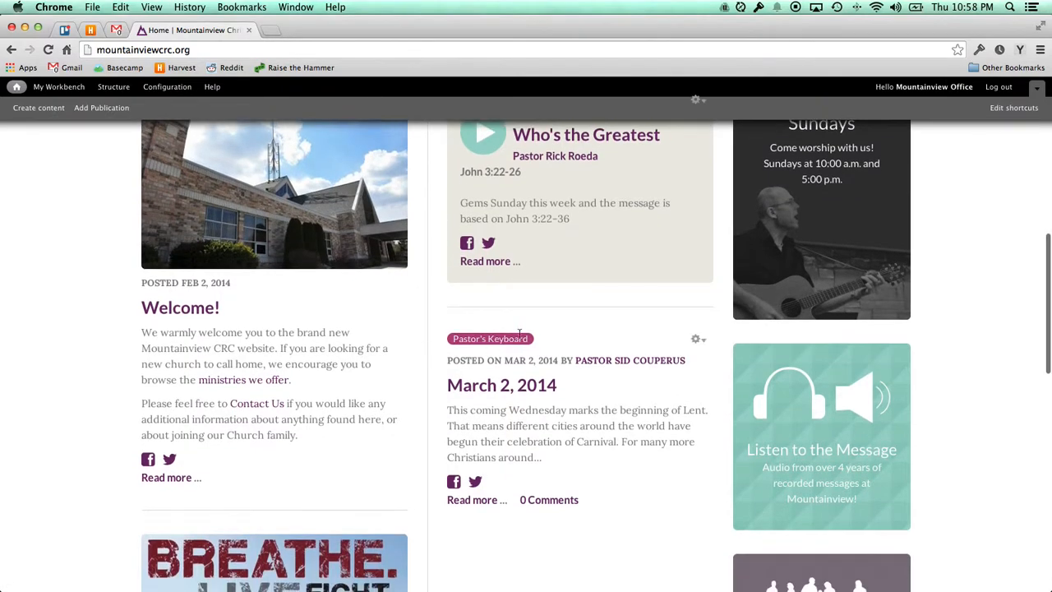
left_click_drag(448, 339, 560, 454)
left_click(568, 461)
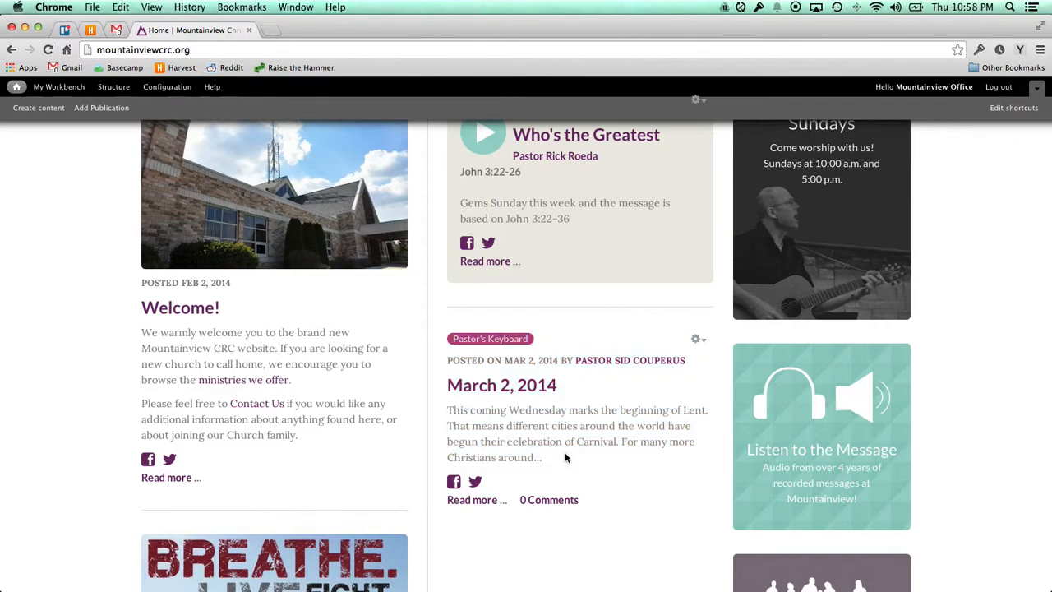
Open the Pastor's Keyboard blog from the right sidebar tile.
scroll(567, 448, "down", 8)
scroll(566, 427, "down", 4)
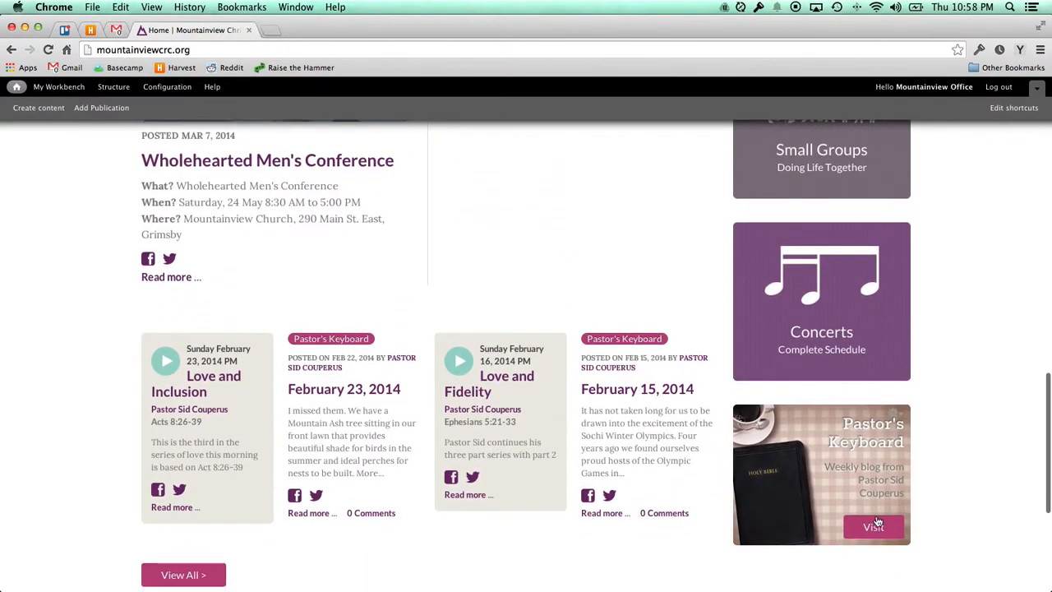
left_click(871, 531)
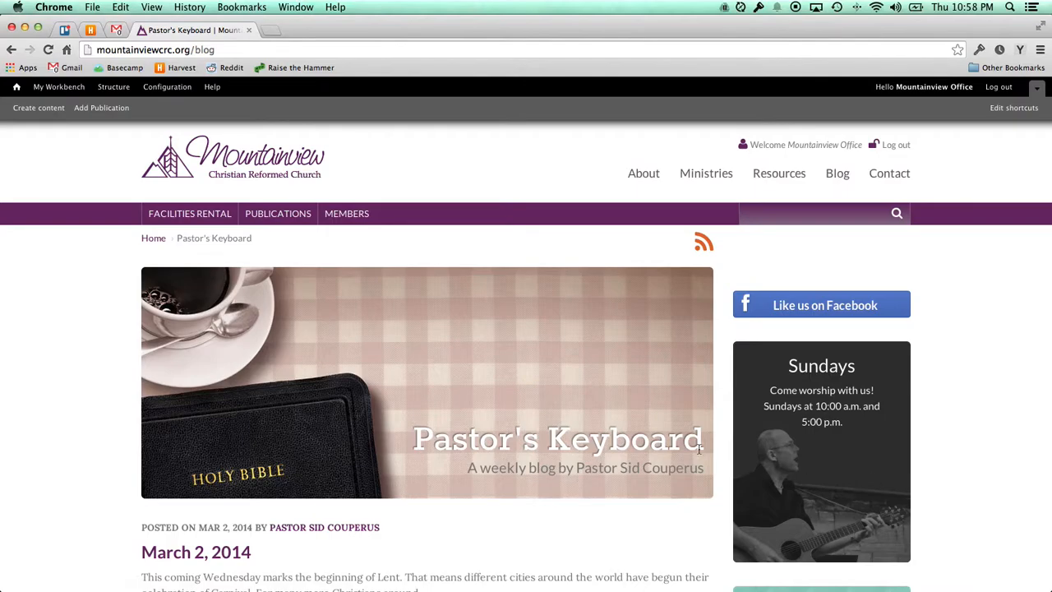
Scroll through the Pastor's Keyboard blog, then go back to the My Workbench dashboard.
scroll(589, 440, "down", 5)
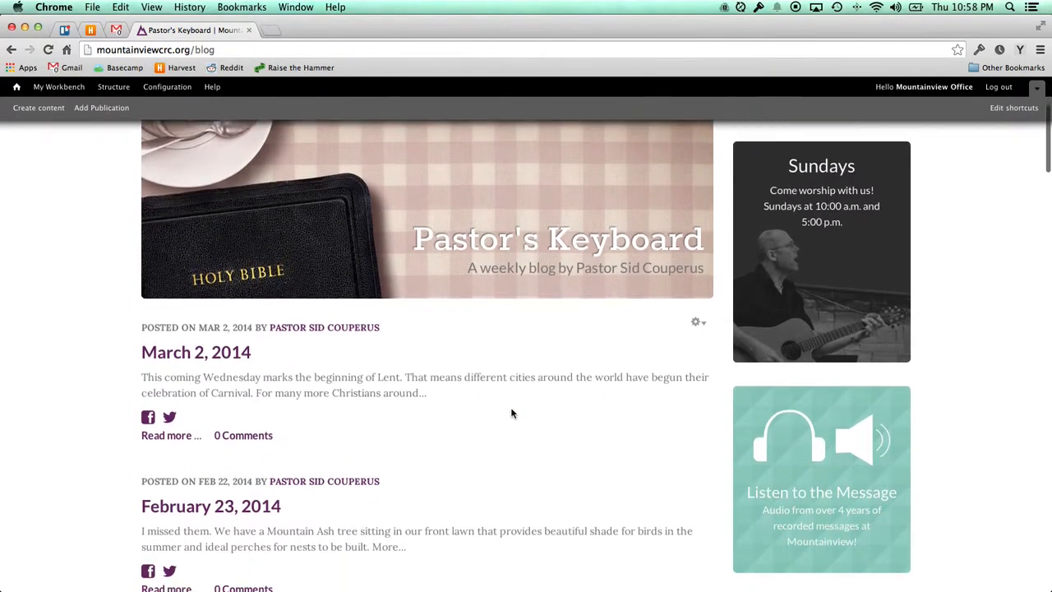
scroll(511, 413, "down", 15)
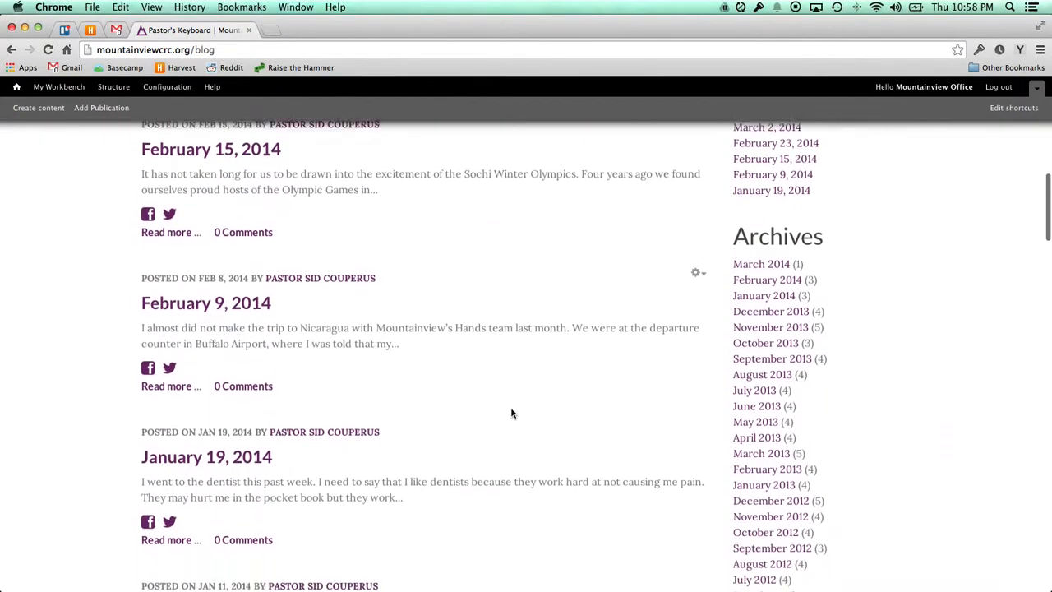
scroll(512, 413, "down", 6)
scroll(512, 413, "up", 9)
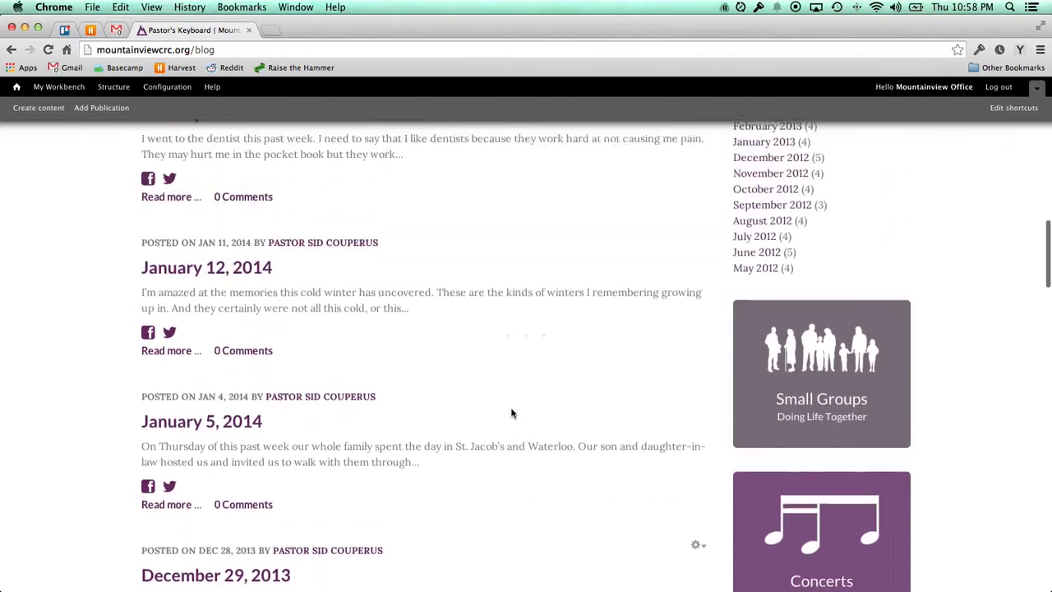
scroll(512, 413, "up", 14)
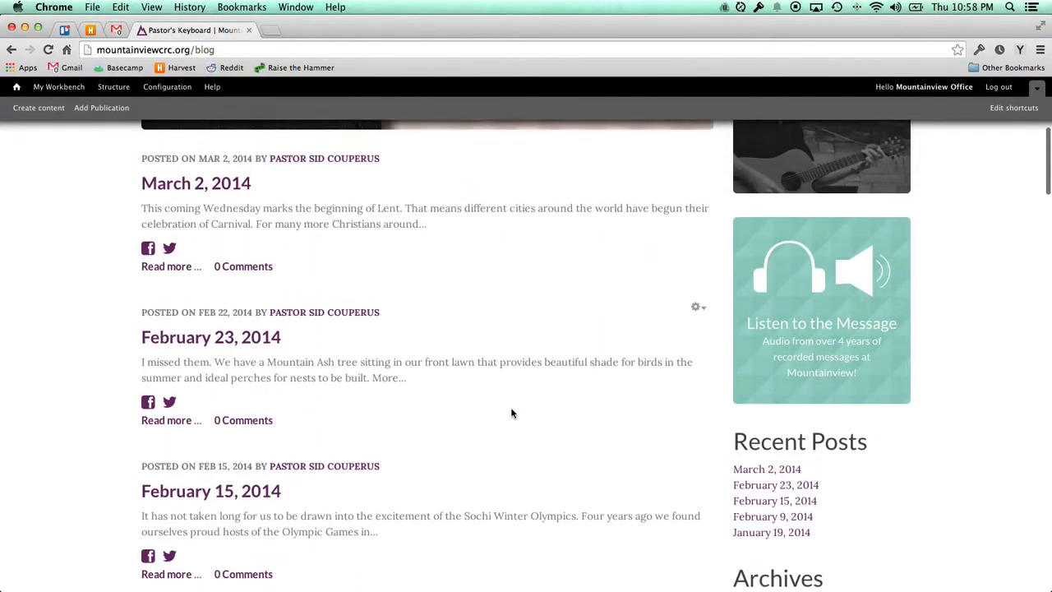
scroll(512, 412, "up", 4)
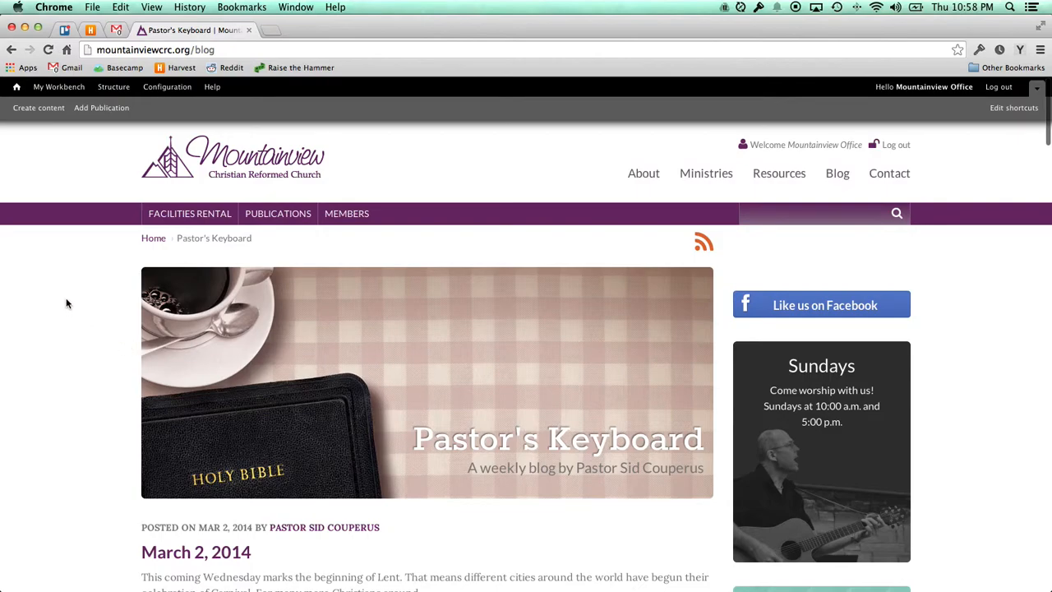
left_click(63, 93)
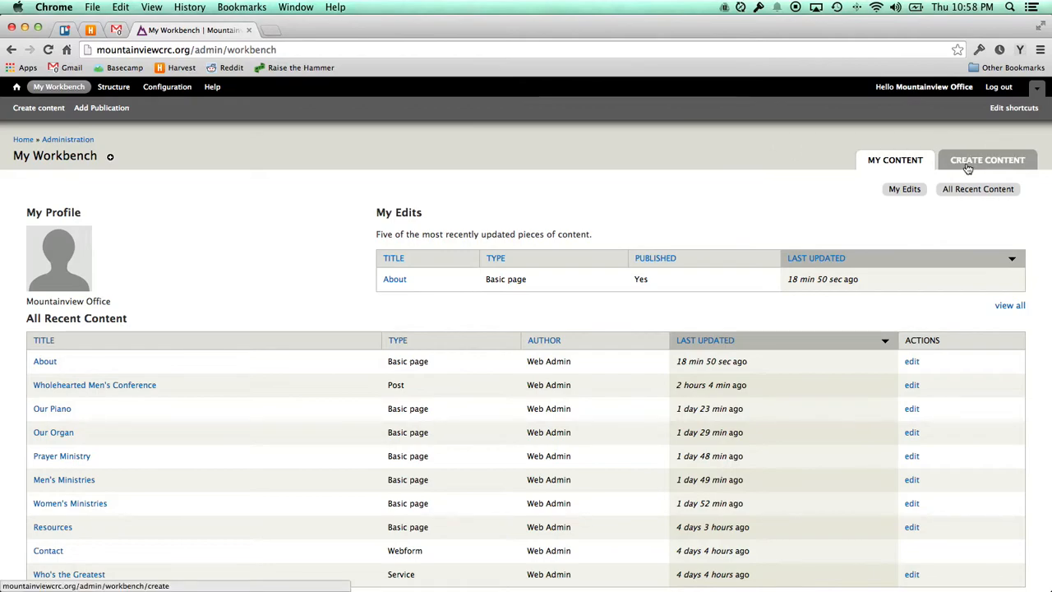
Create a new Blog post titled 'Sunday March 9'.
left_click(969, 168)
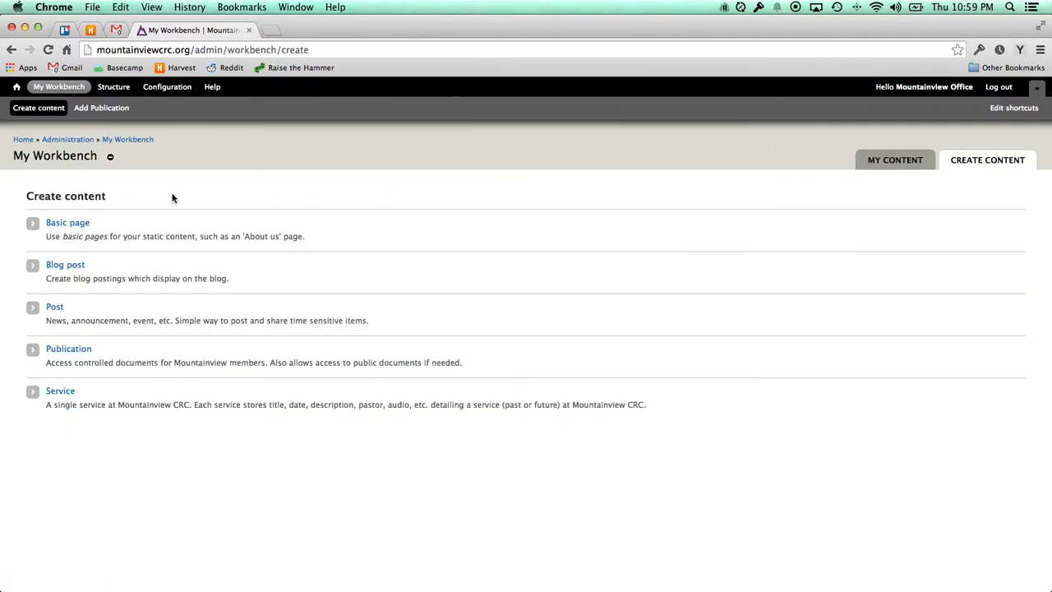
left_click(65, 265)
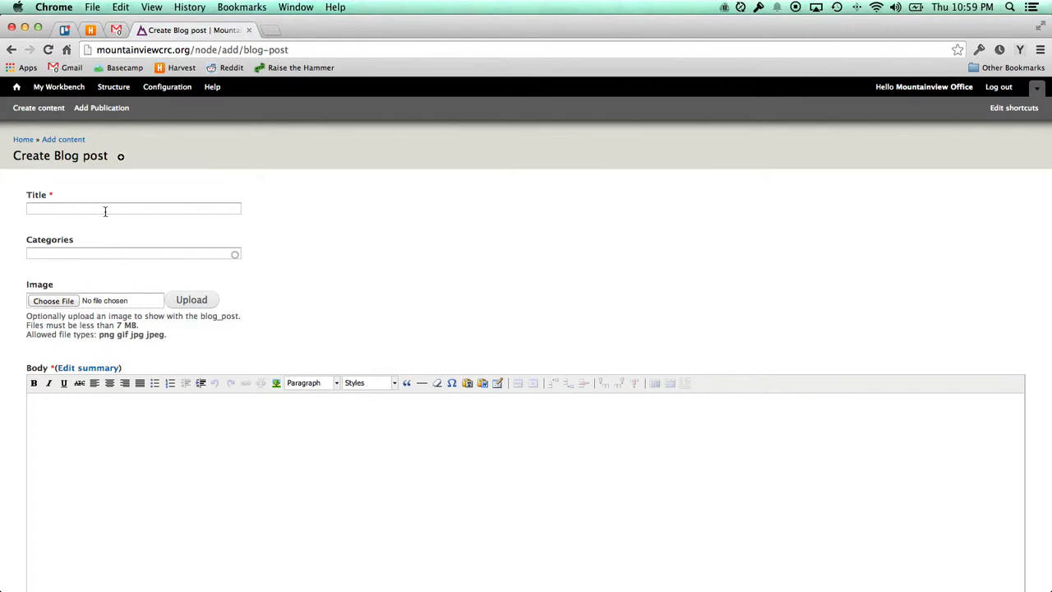
left_click(182, 210)
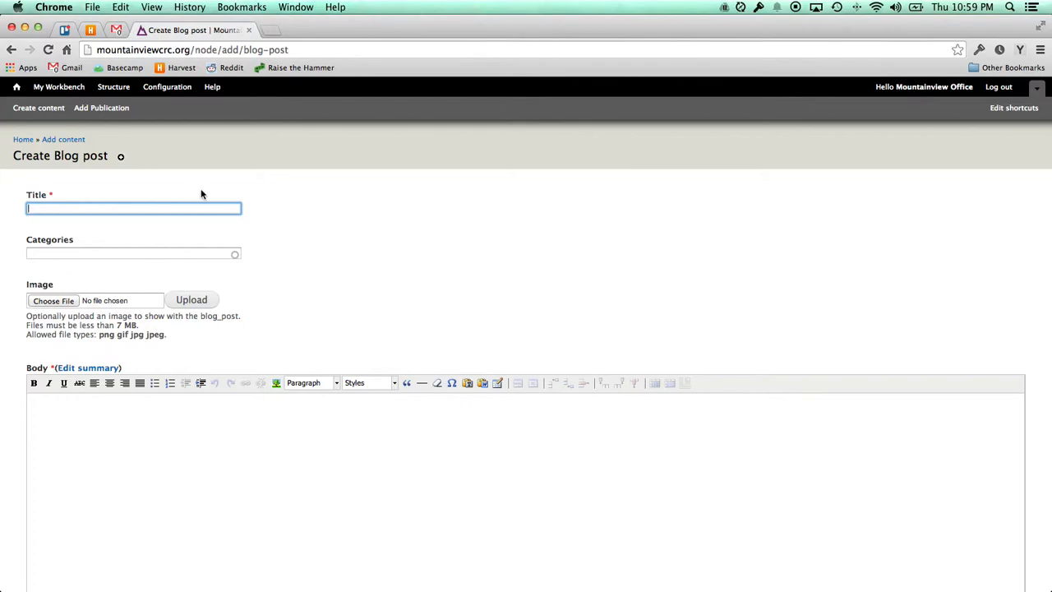
type("Sunday March 9")
Leave the categories empty and type 'Enter the blog content.' into the post body.
left_click(94, 254)
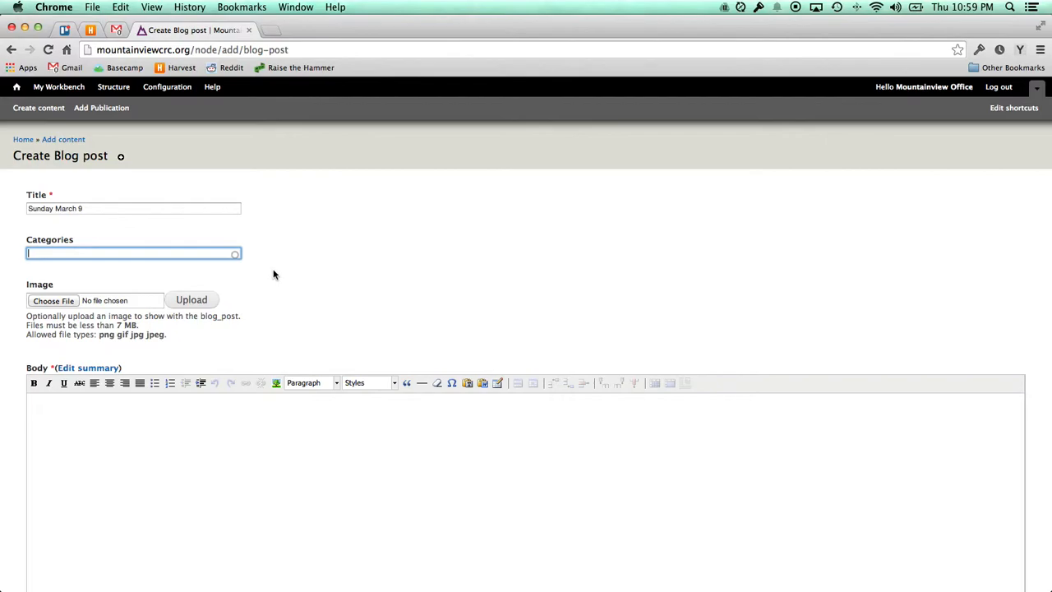
scroll(274, 274, "down", 1)
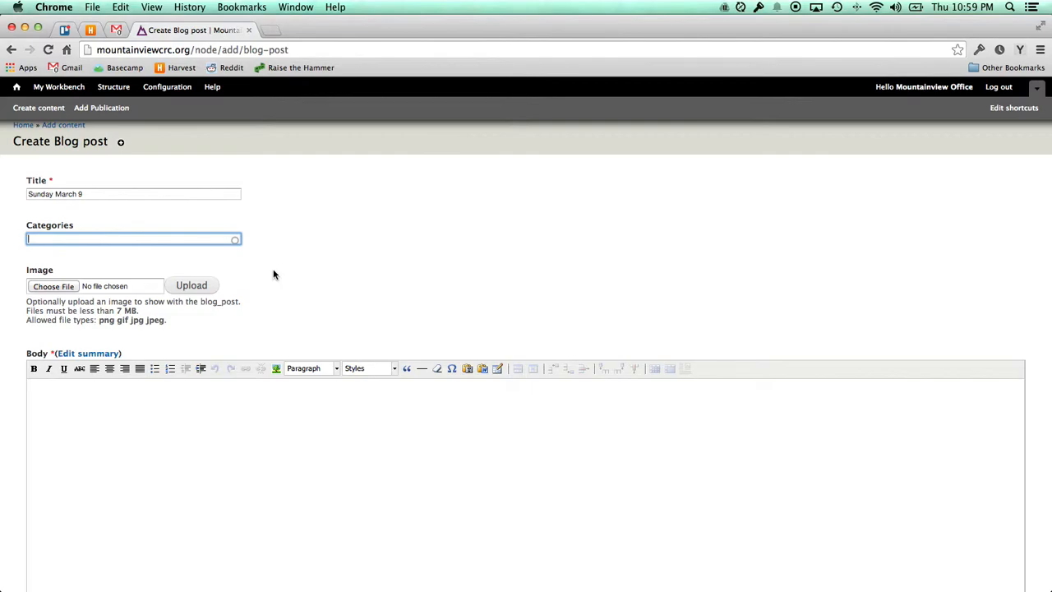
scroll(272, 276, "down", 1)
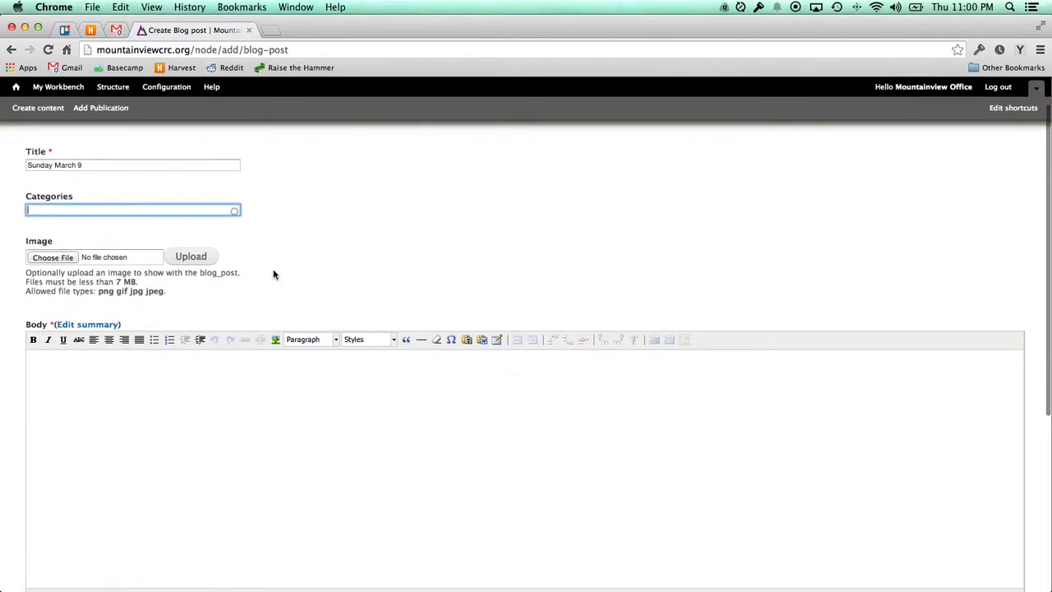
left_click(270, 281)
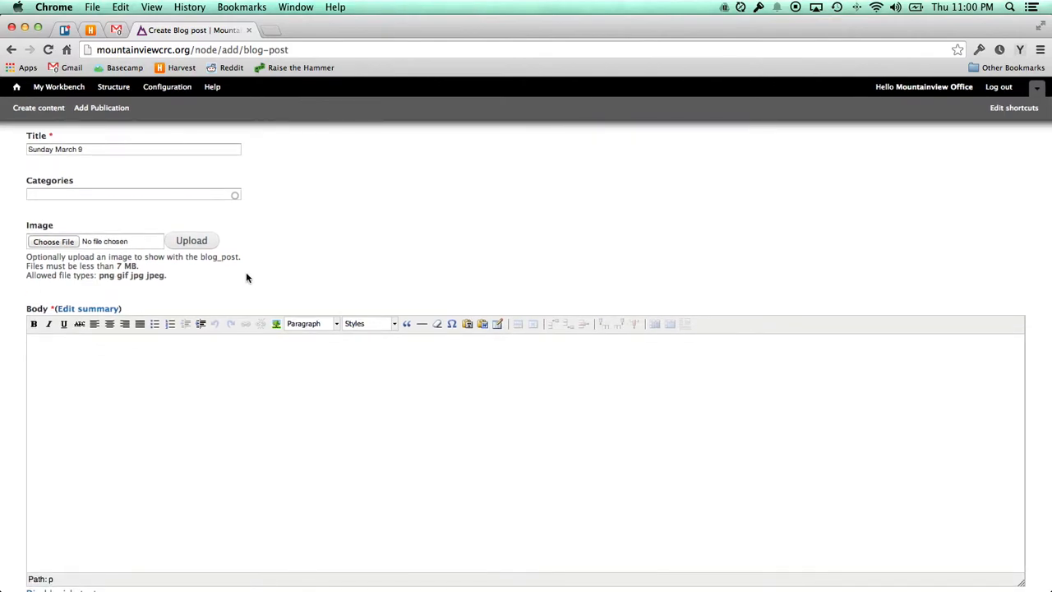
double_click(156, 276)
scroll(172, 359, "down", 2)
left_click(172, 359)
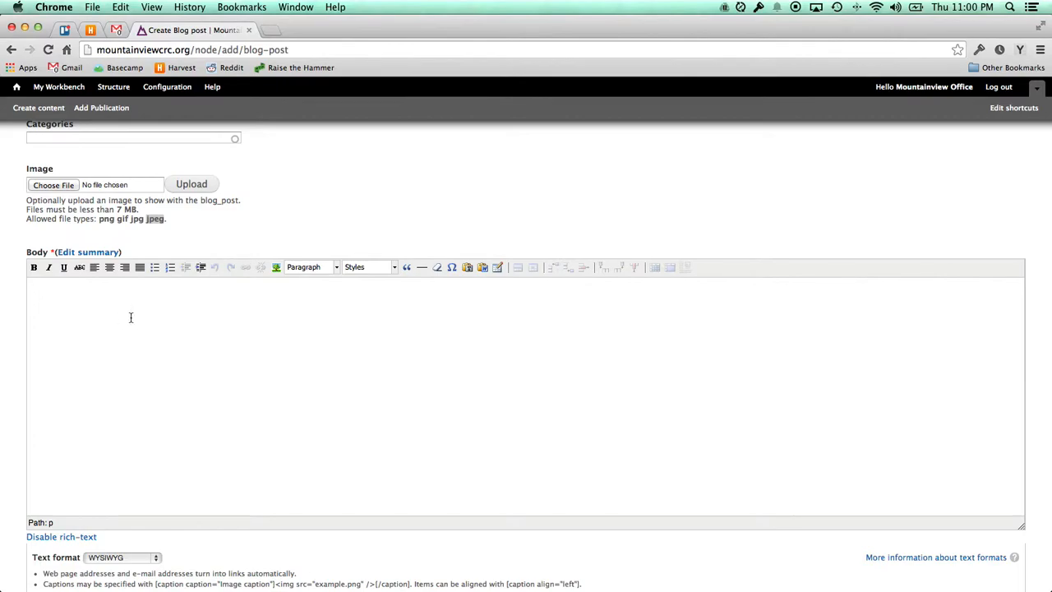
type("Enter the blog content.")
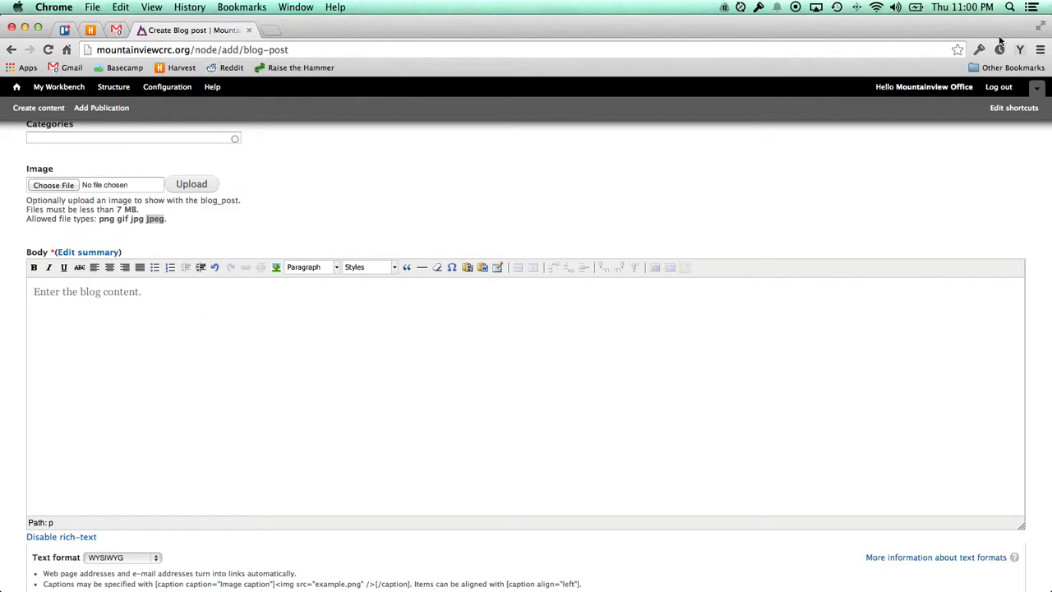
Paste two lorem ipsum paragraphs into the body, joining the first onto the opening line.
left_click(1021, 50)
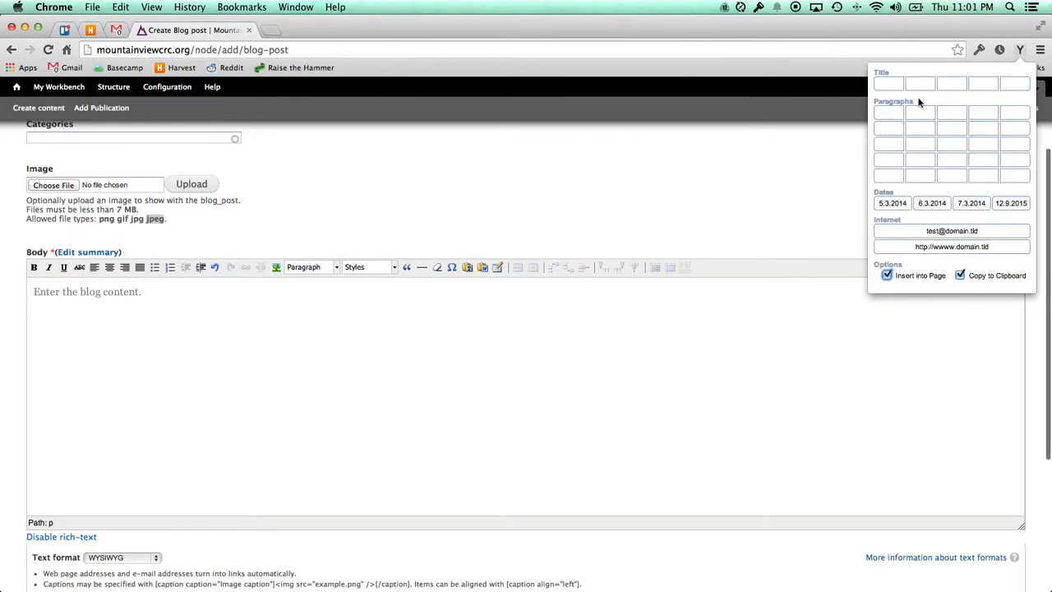
left_click(949, 127)
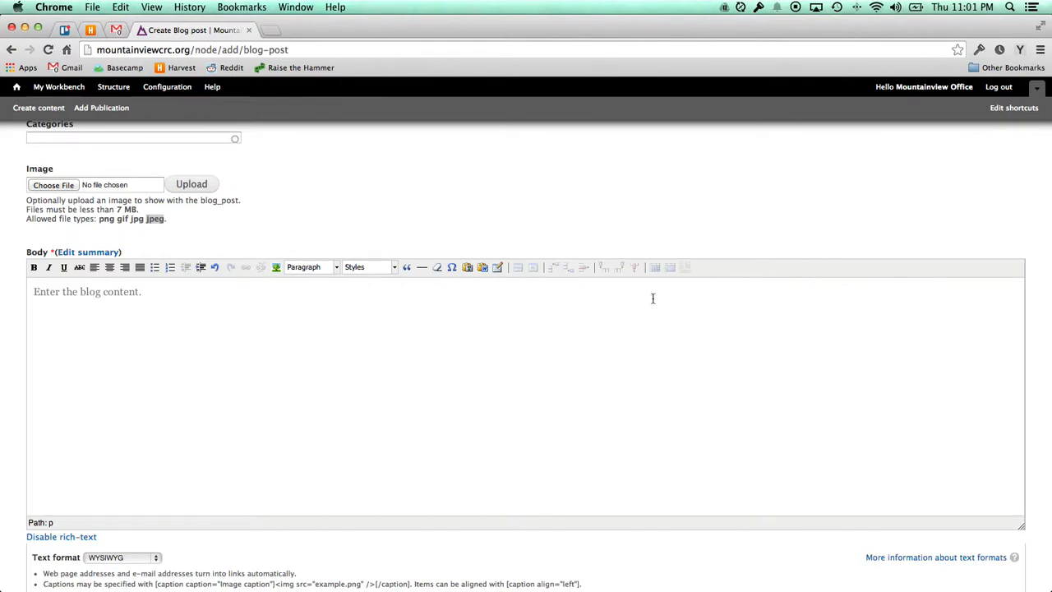
type("Stet clita kasd gubergren, no sea takimata sanctus est Lorem ipsum dolor sit amet. Ut wisi enim ad minim veniam, quis nostrud exerci tation ullamcorper suscipit lobortis nisl ut aliquip ex ea commodo consequat. Stet clita kasd gubergren, no sea takimata sanctus est Lorem ipsum dolor sit amet.  Lorem ipsum dolor sit amet, consetetur sadipscing elitr, sed diam nonumy eirmod tempor invidunt ut labore et dolore magna aliquyam erat, sed diam voluptua. Sanctus sea sed takimata ut vero voluptua. Duis autem vel eum iriure dolor in hendrerit in vulputate velit esse molestie consequat, vel illum dolore eu feugait nulla facilisis at vero eros et accumsan et iusto odio dignissim qui blandit praesent luptatum zzril delenit augue duis dolore te feugait nulla facilisi.")
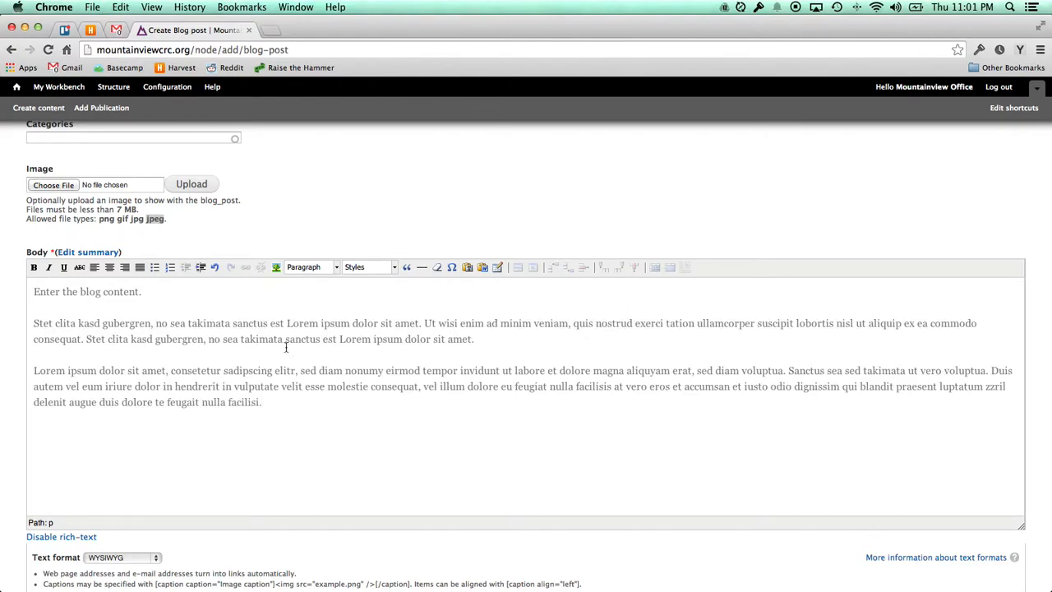
left_click(154, 323)
key("BackSpace")
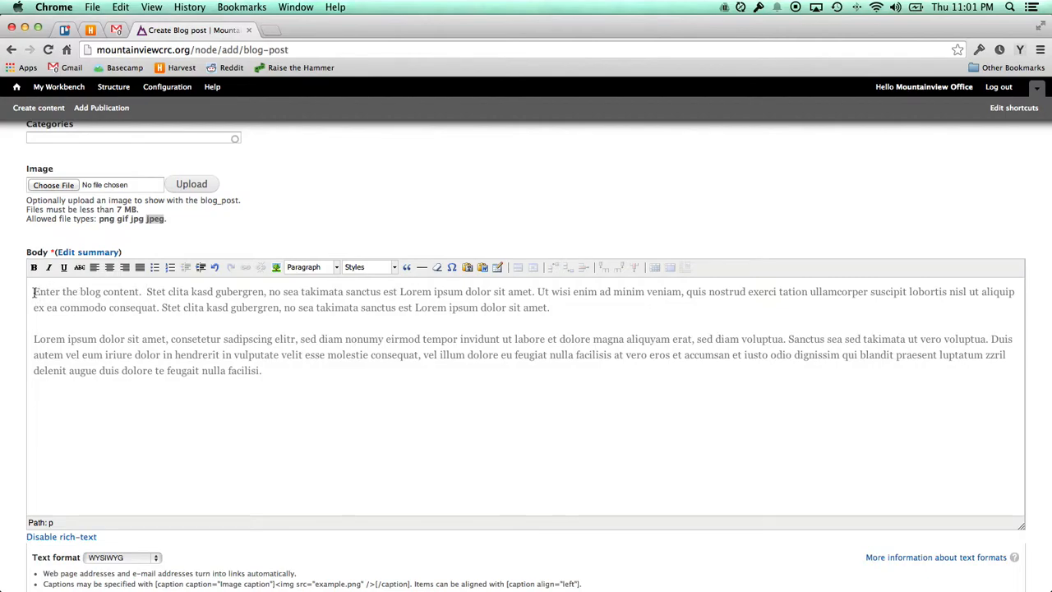
Leave 'Enter the blog content.' with no bold, italic or strikethrough formatting.
left_click_drag(33, 292, 139, 292)
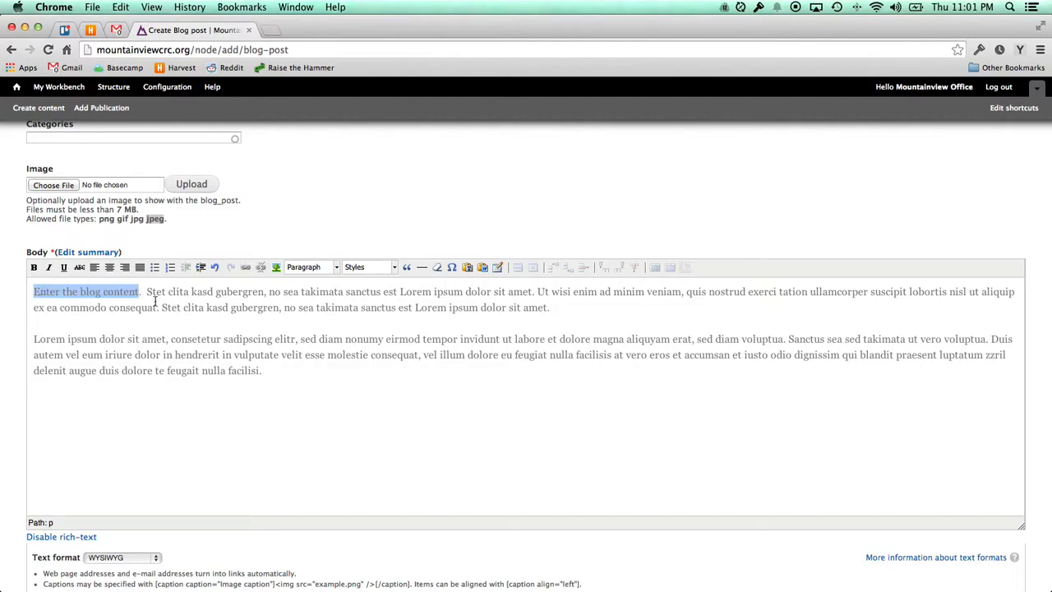
left_click(33, 267)
left_click(50, 268)
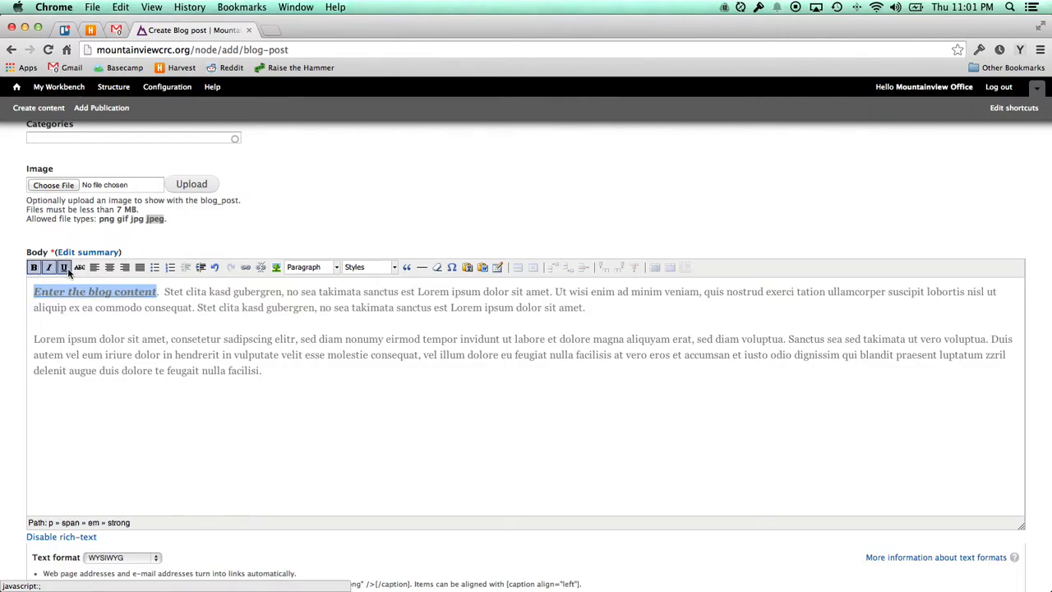
left_click(50, 267)
left_click(34, 267)
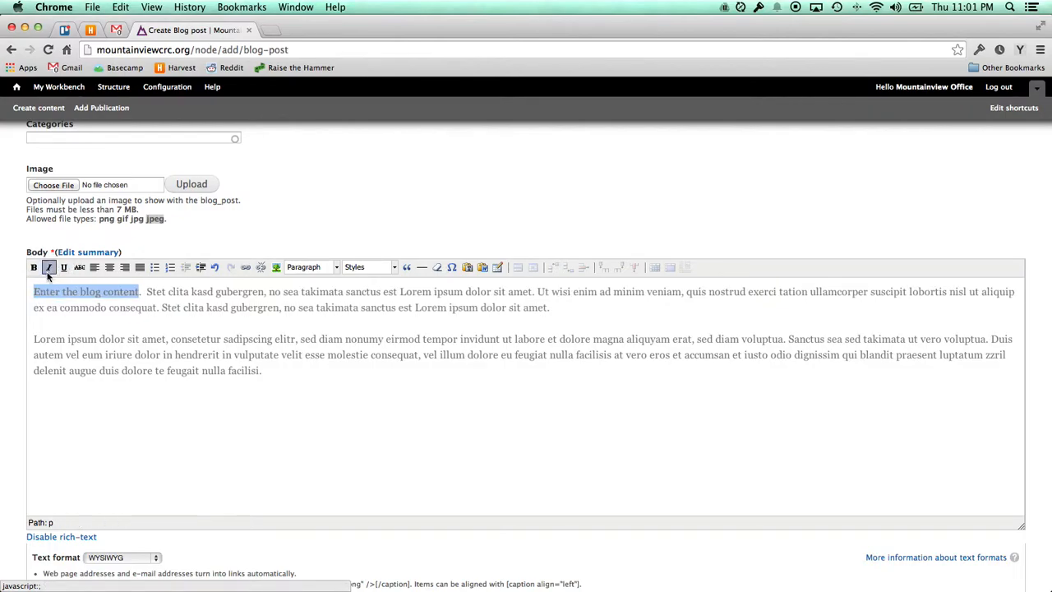
left_click(79, 267)
left_click(79, 269)
left_click(164, 296)
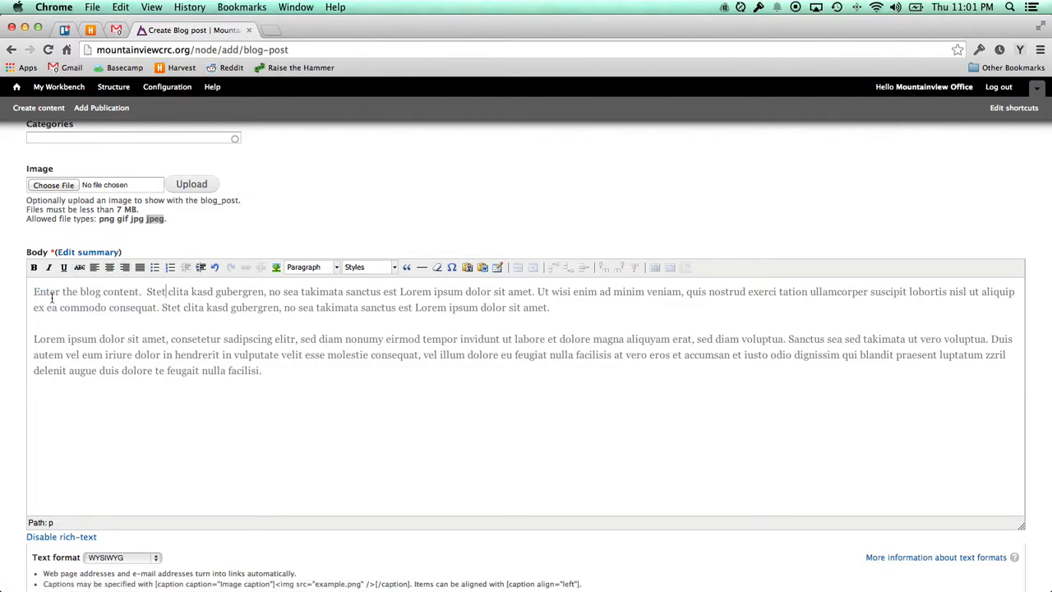
Put 'Enter the blog content.' on its own line, formatted as Heading 2.
left_click(145, 291)
key("Return")
key("shift+Up")
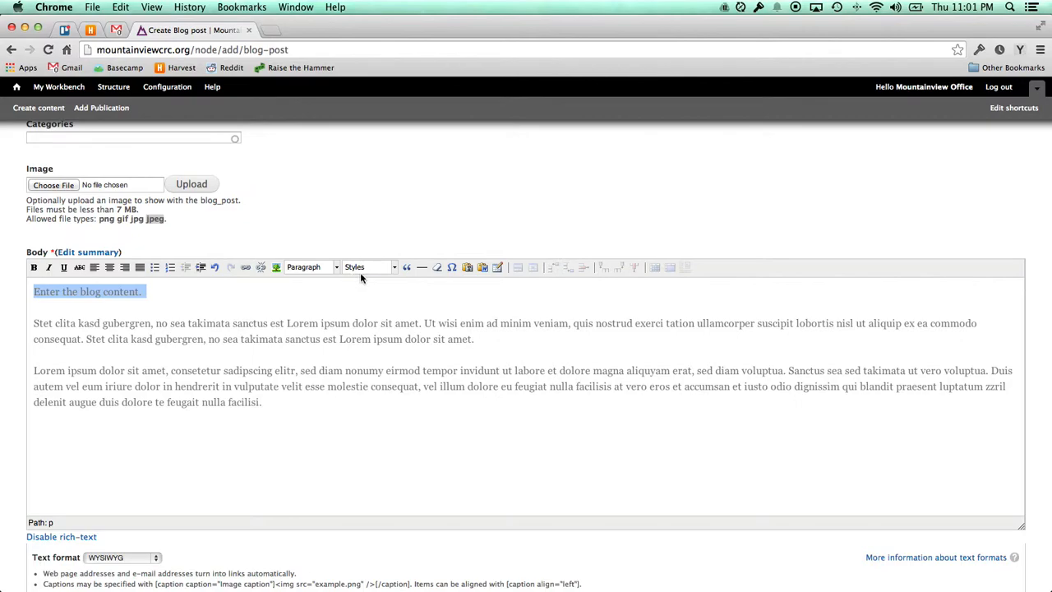
left_click(311, 267)
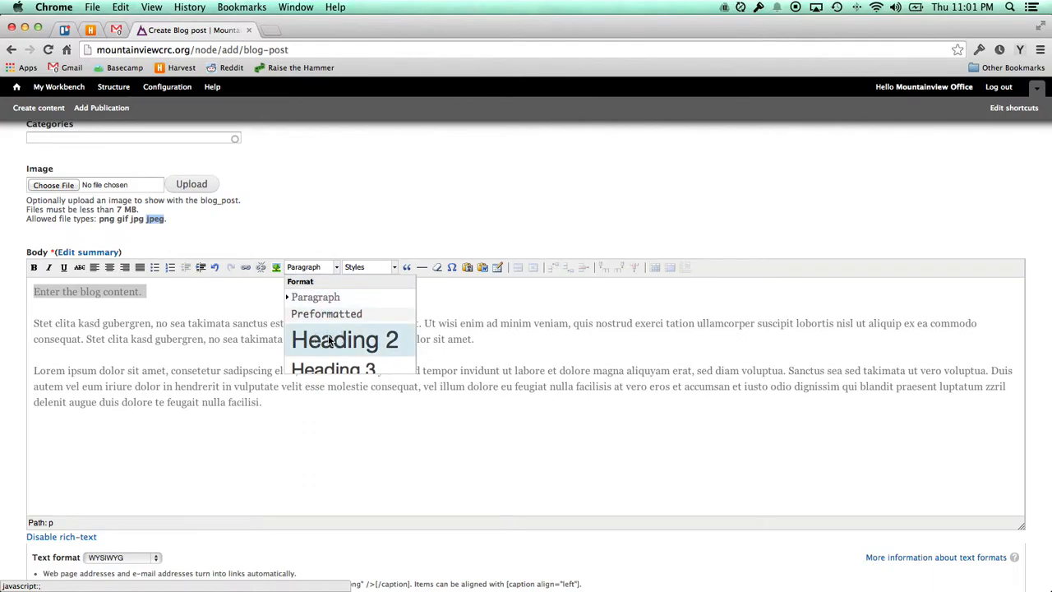
left_click(341, 340)
left_click(304, 306)
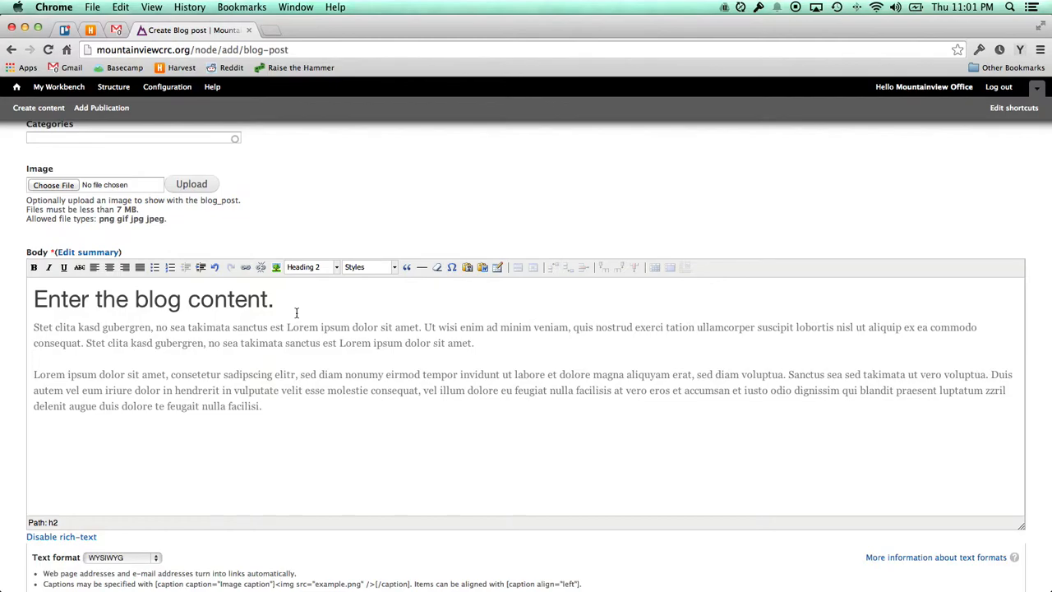
left_click(303, 325)
Copy the 'Duis autem…' sentence and paste it as a new final paragraph.
left_click_drag(991, 374, 961, 406)
key("super+c")
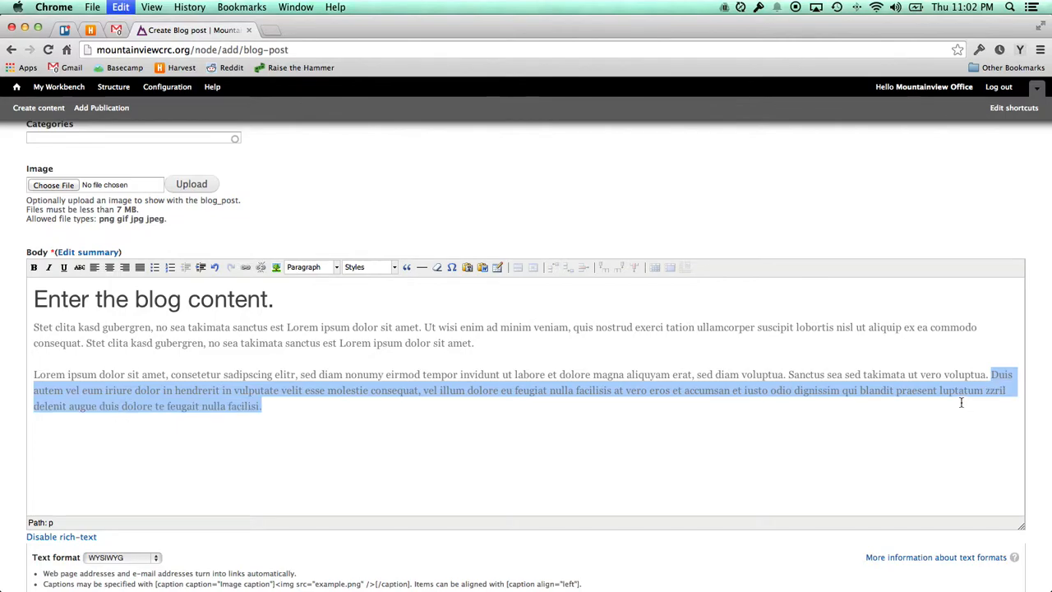
left_click(607, 408)
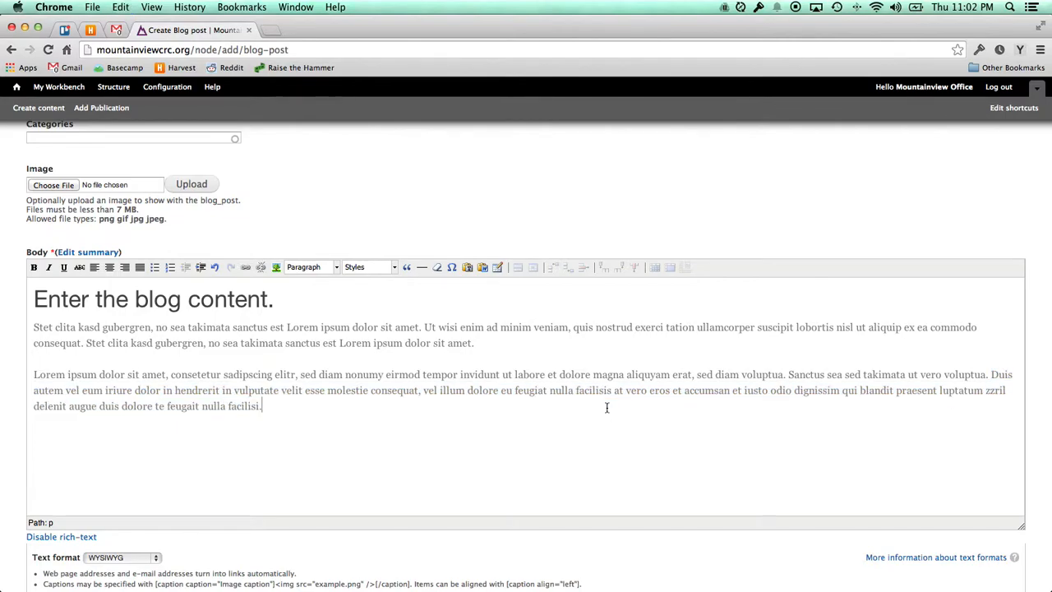
key("Return")
key("Return")
key("super+v")
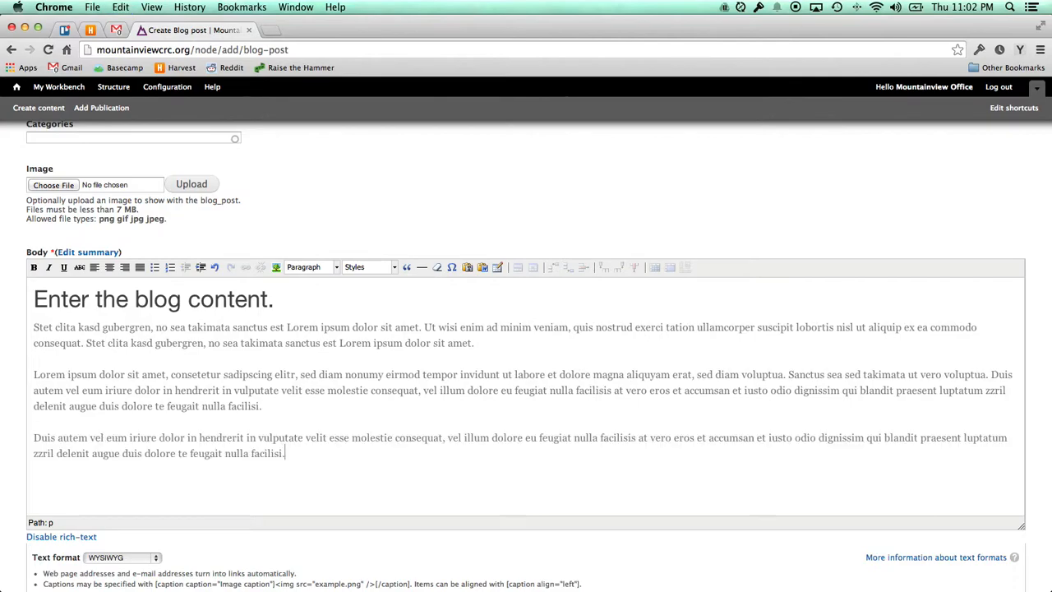
Turn the pasted 'Duis autem…' paragraph into a block quote.
left_click(298, 452)
left_click_drag(289, 453, 41, 429)
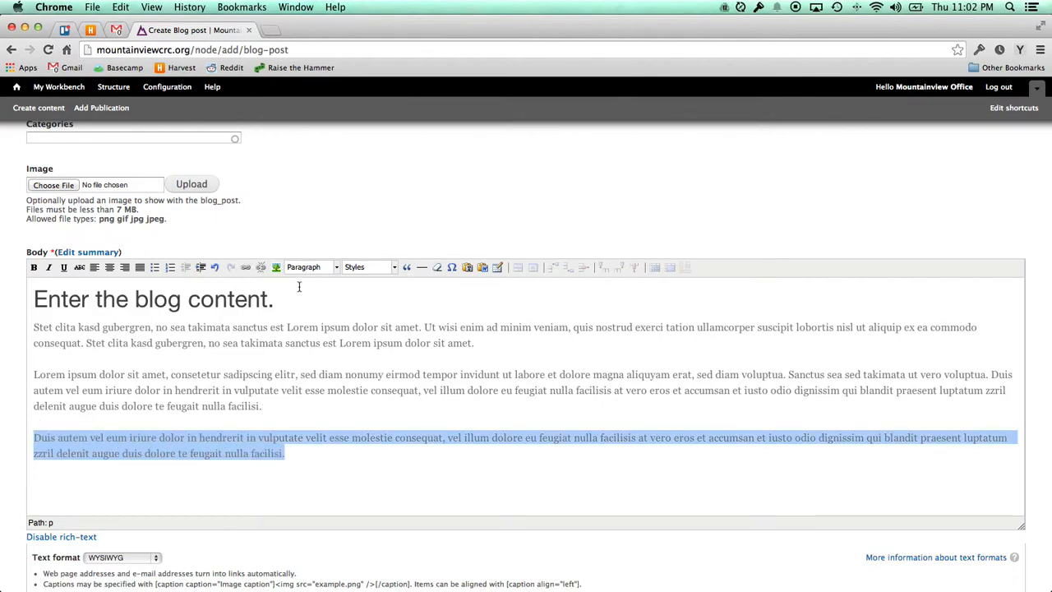
left_click(409, 268)
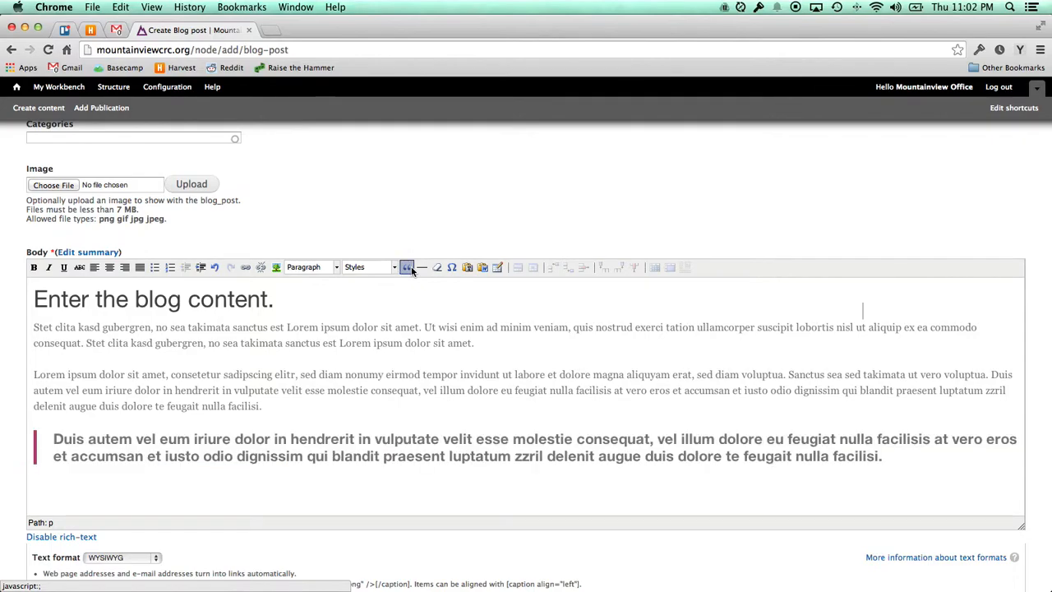
left_click(895, 457)
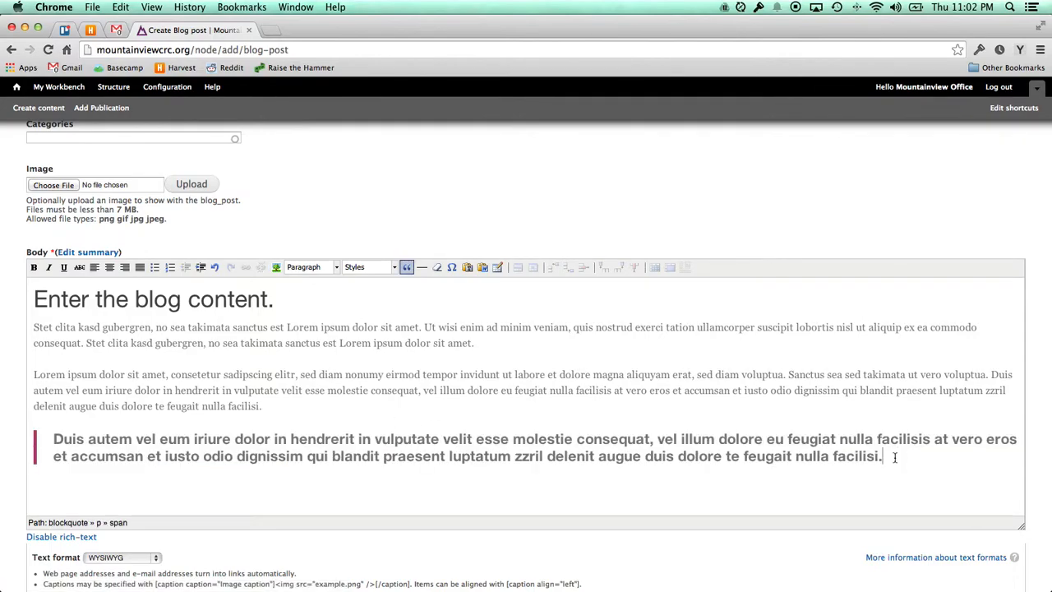
key("Return")
key("BackSpace")
key("BackSpace")
left_click(463, 378)
left_click(292, 403)
Save the Sunday March 9 post and review its heading, paragraphs and block quote.
scroll(275, 398, "down", 1)
scroll(277, 400, "up", 1)
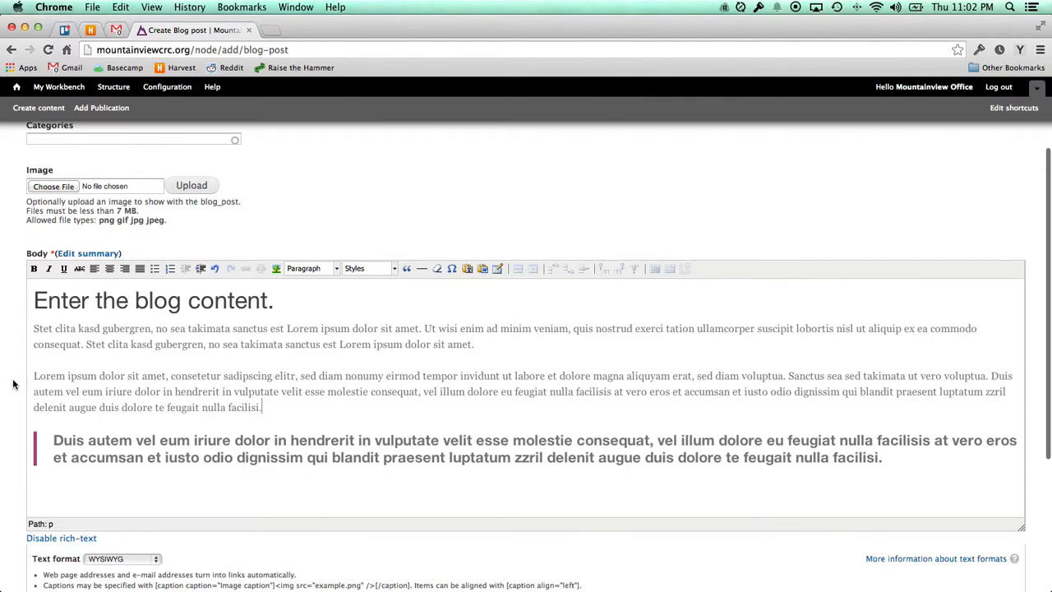
scroll(13, 383, "down", 5)
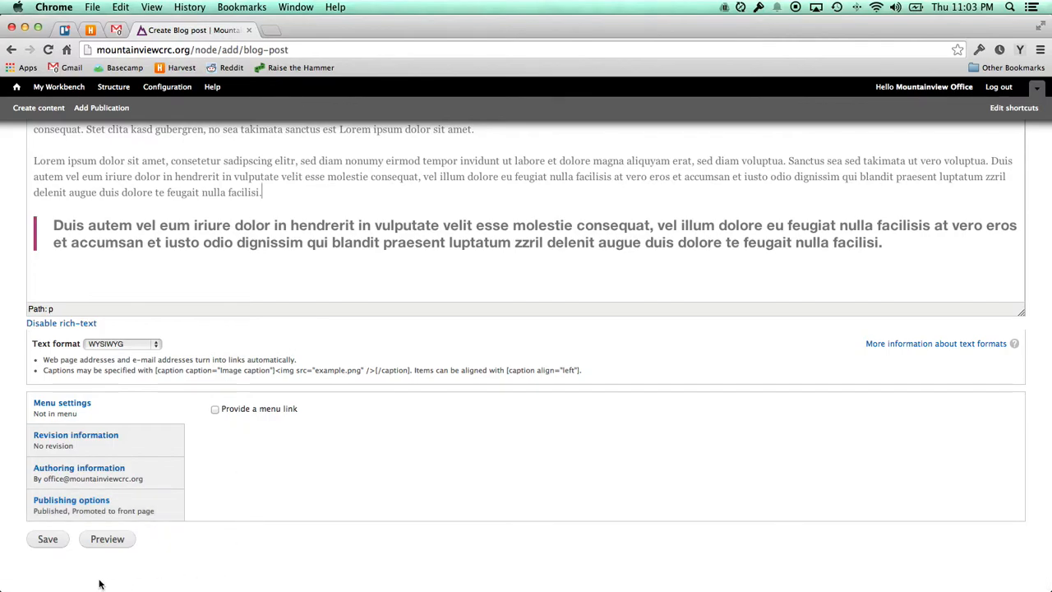
left_click(45, 540)
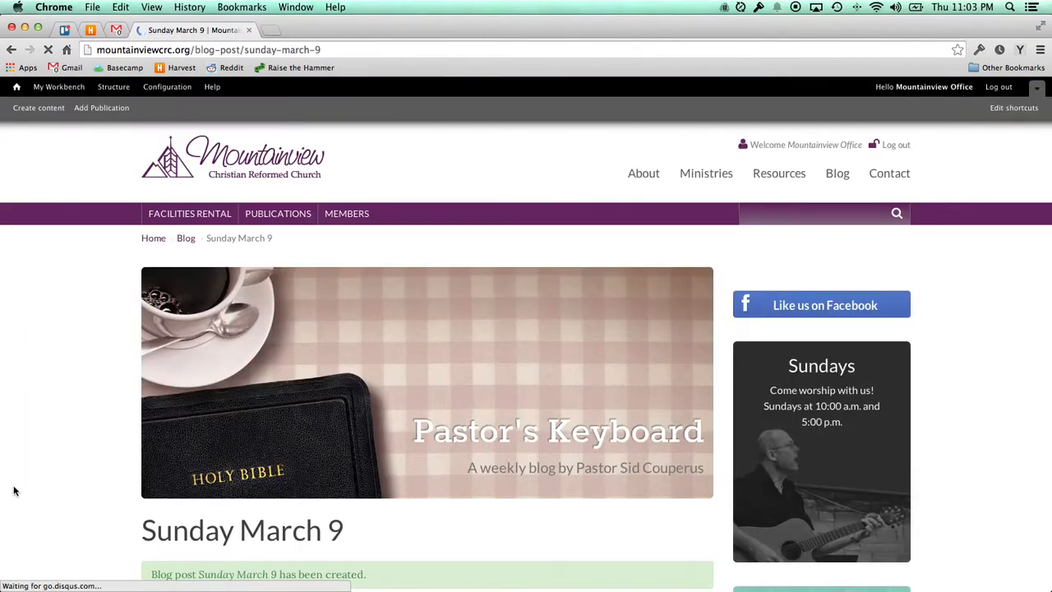
scroll(78, 473, "down", 2)
scroll(81, 473, "down", 6)
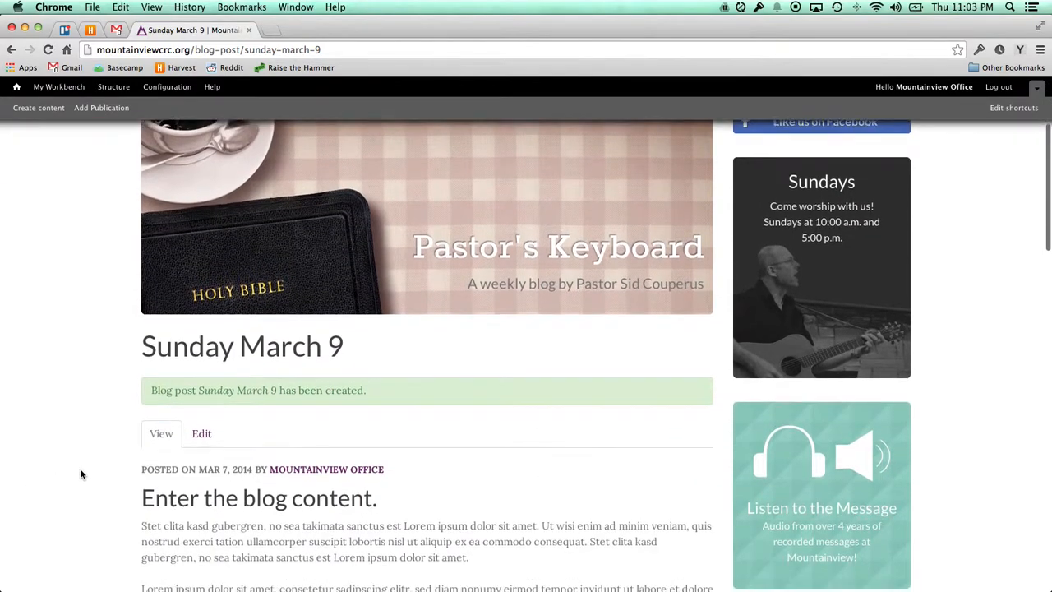
scroll(80, 473, "down", 3)
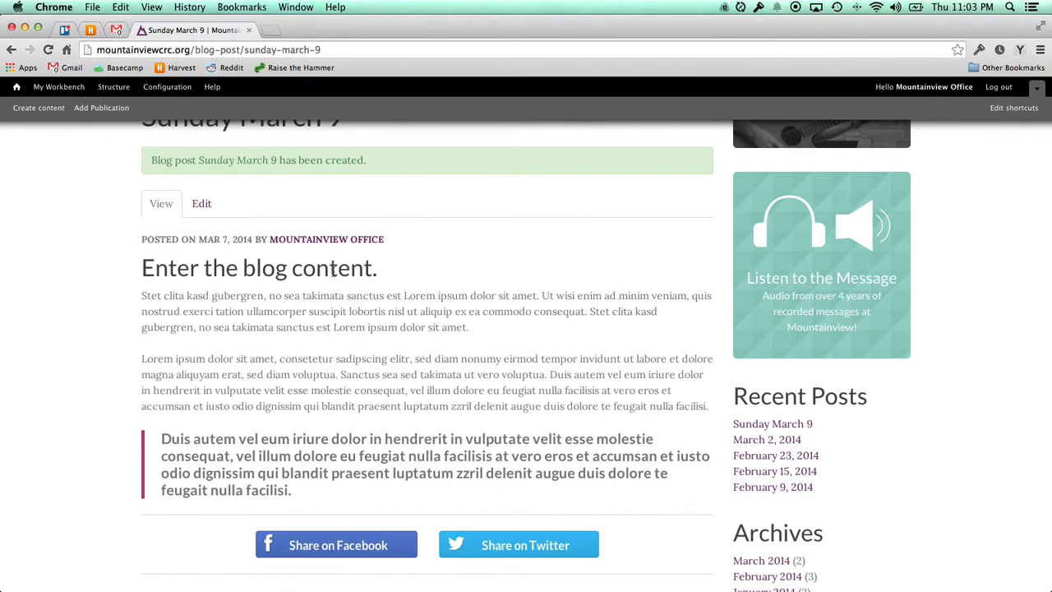
scroll(333, 272, "down", 1)
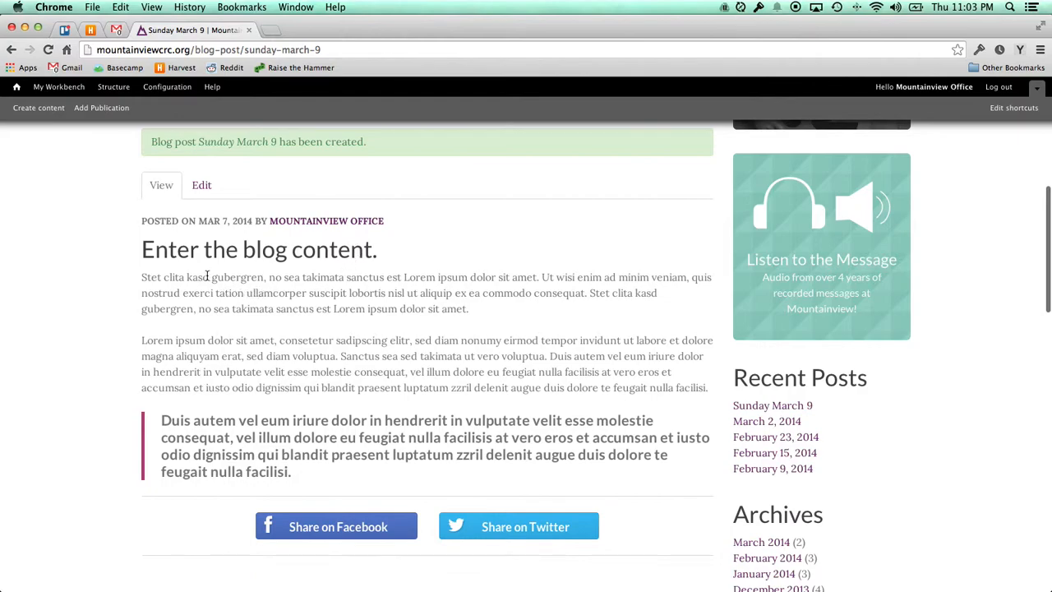
scroll(205, 277, "up", 3)
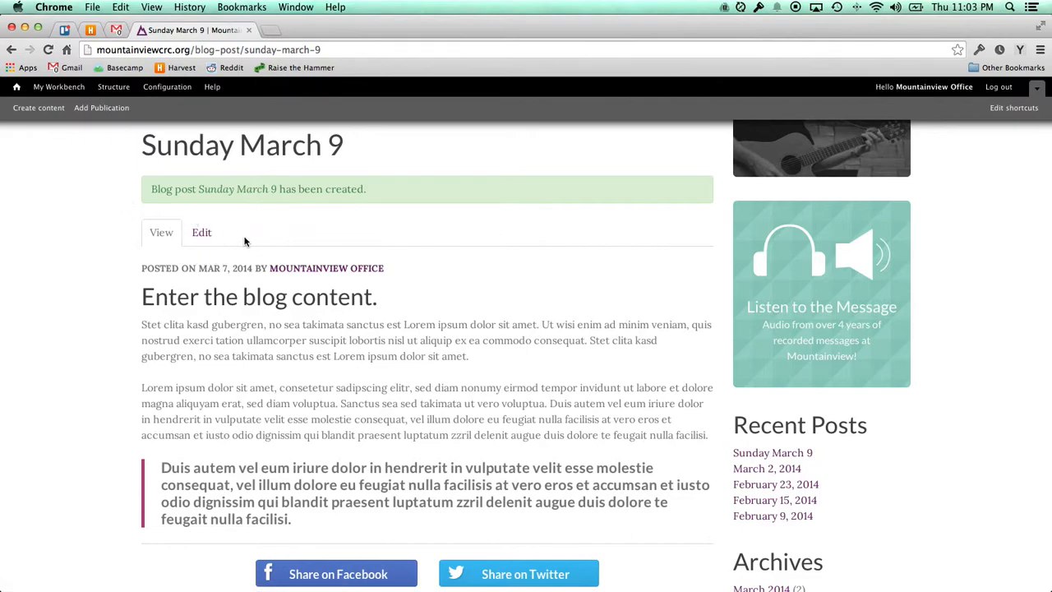
Open the Sunday March 9 post's edit form and expand Authoring information.
left_click(199, 234)
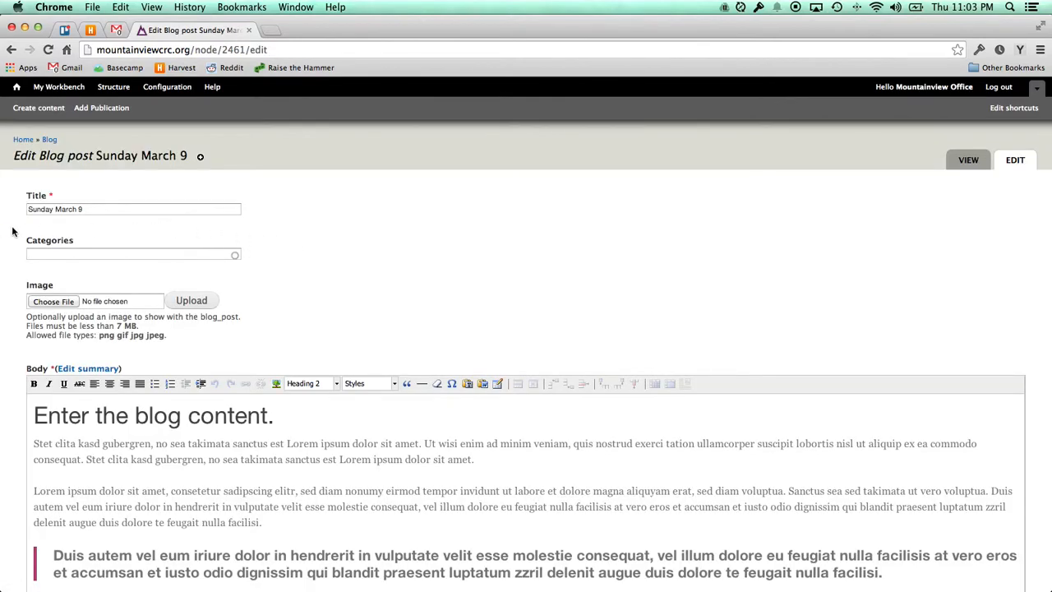
scroll(12, 232, "down", 5)
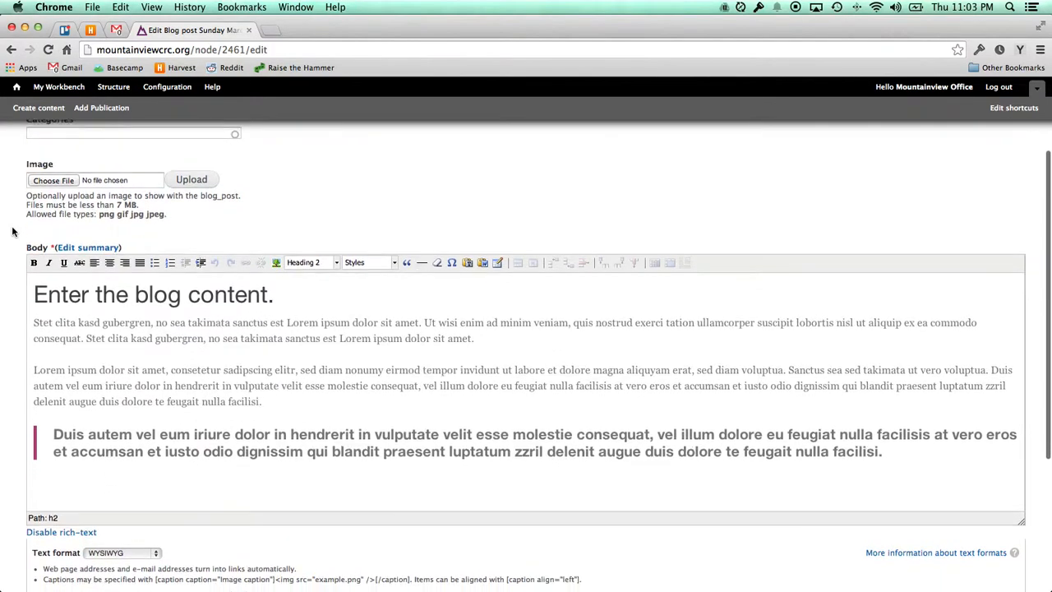
scroll(12, 232, "down", 2)
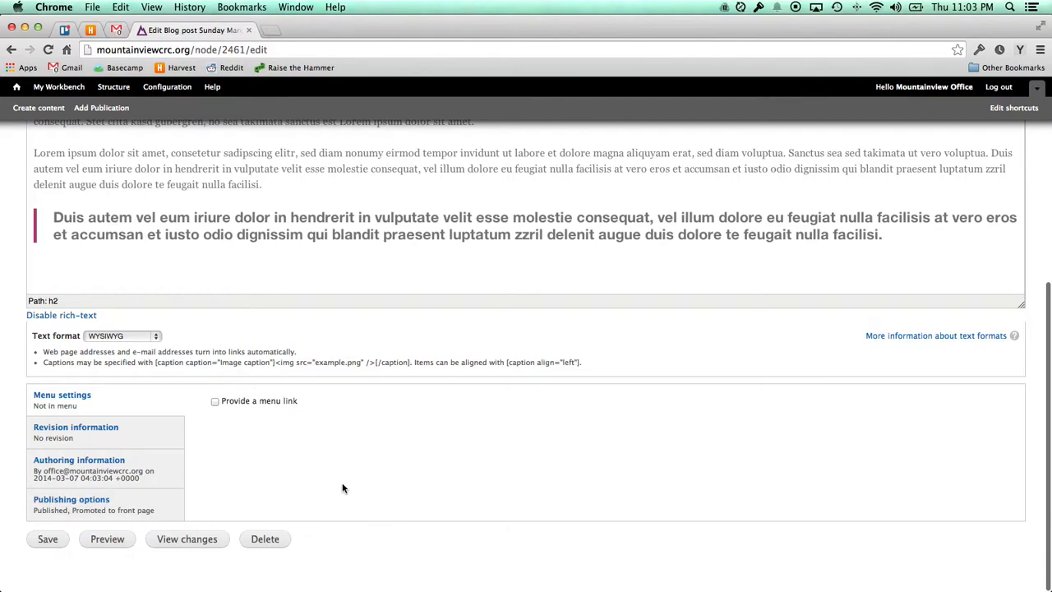
left_click(155, 464)
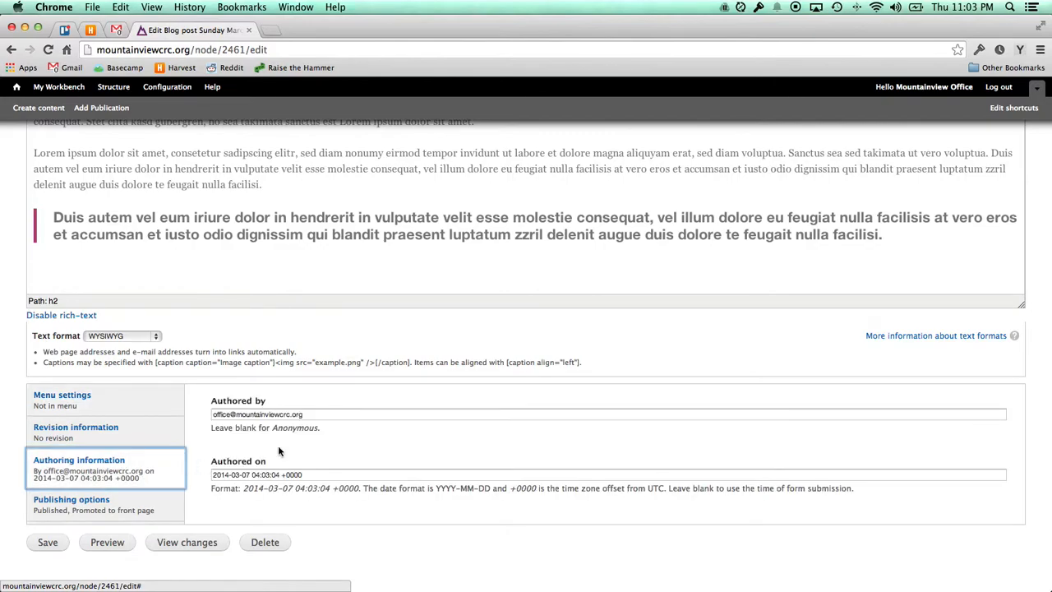
Replace the Anonymous author with the pastor's username, copied from Firefox.
triple_click(323, 414)
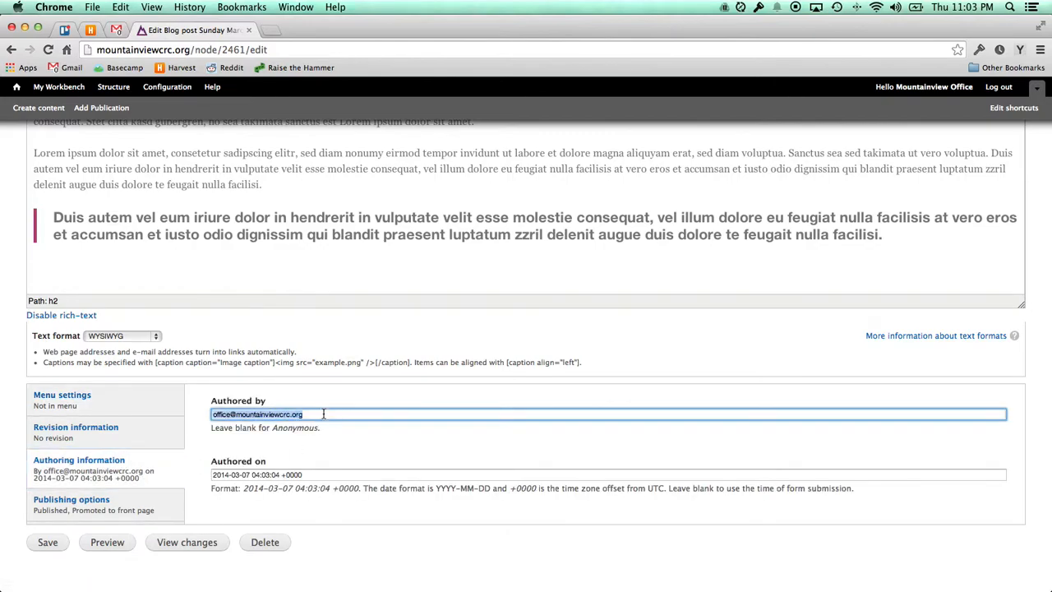
key("BackSpace")
type("paster")
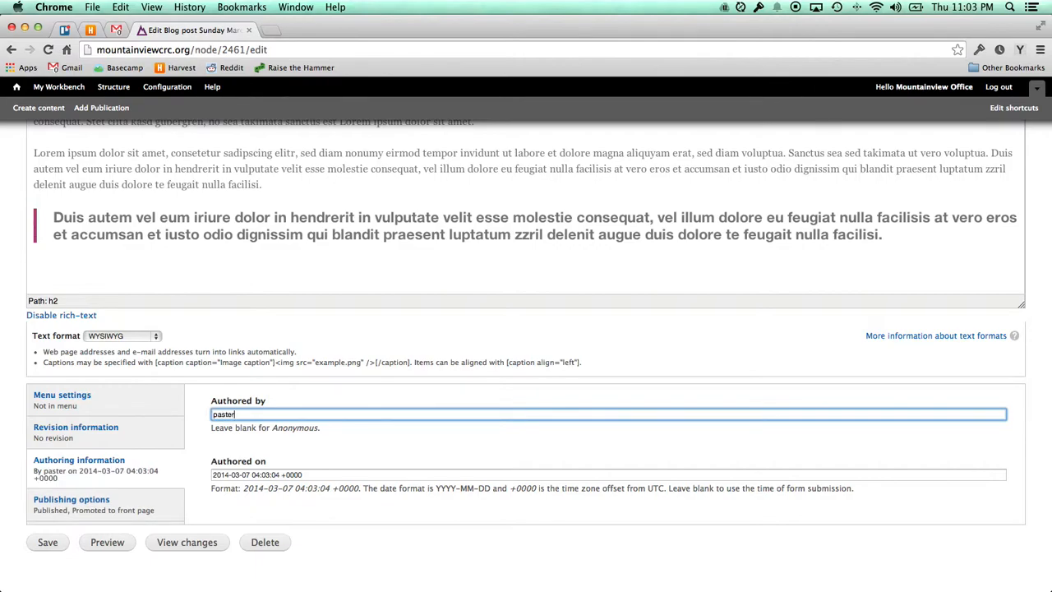
key("BackSpace")
key("BackSpace")
type("o")
key("super+a")
key("BackSpace")
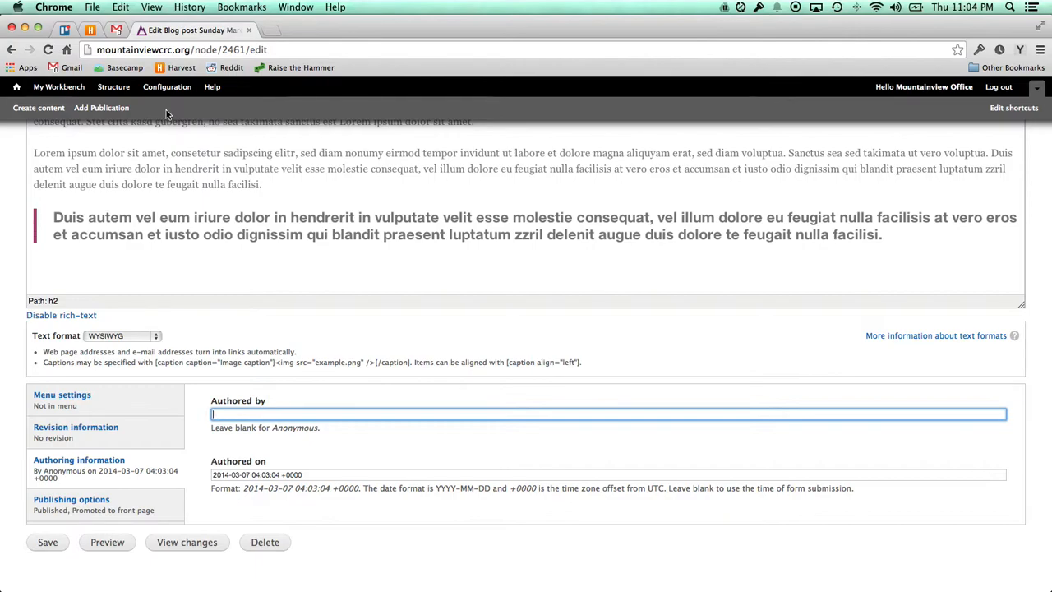
key("super+Tab")
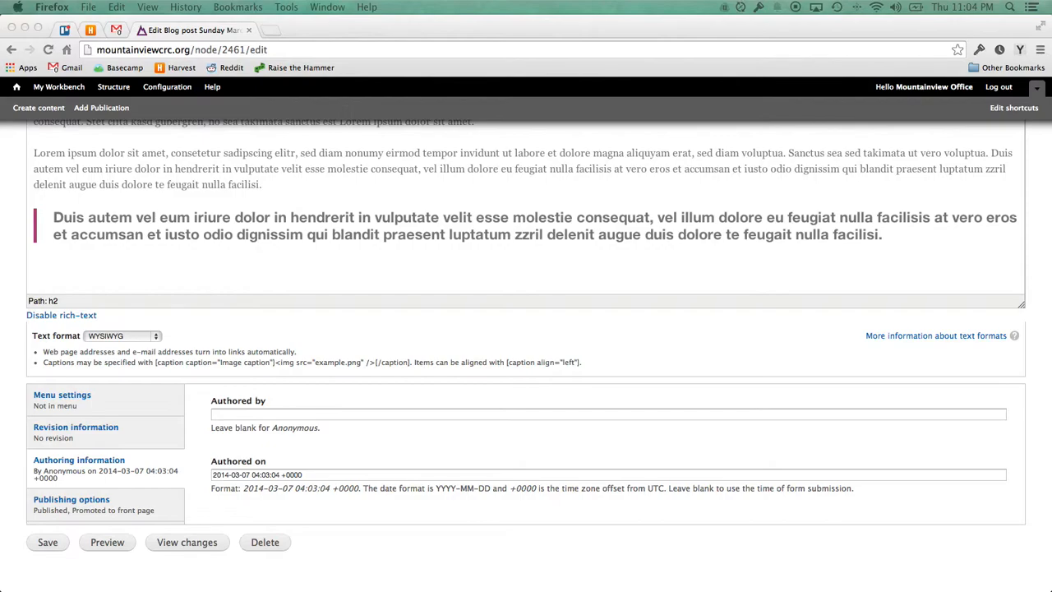
left_click(294, 414)
type("pastorsid")
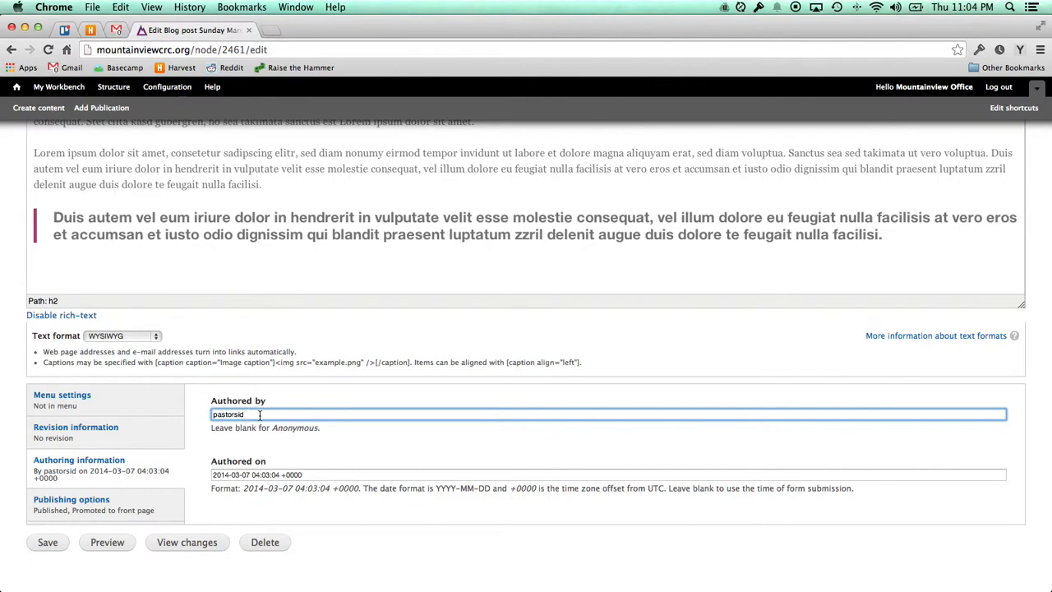
Save the Sunday March 9 post with the pastor as its author.
left_click(50, 544)
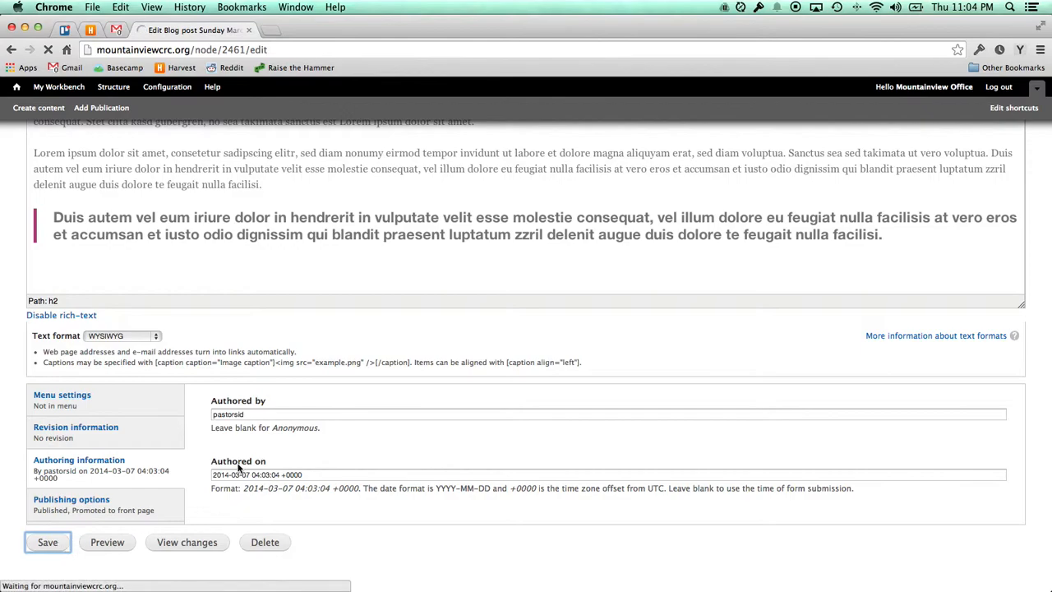
scroll(215, 419, "down", 3)
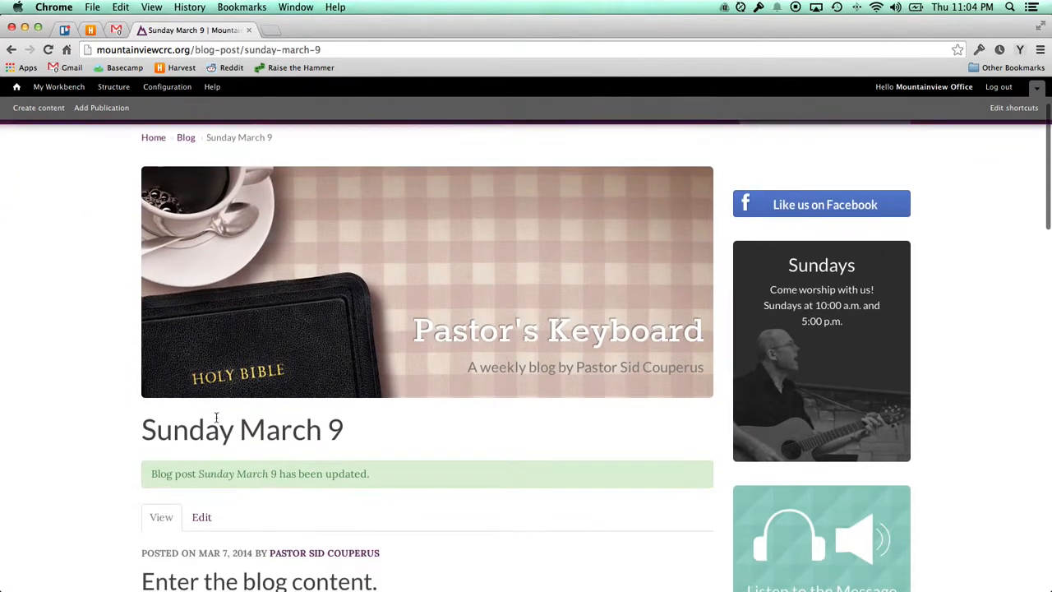
scroll(390, 499, "down", 1)
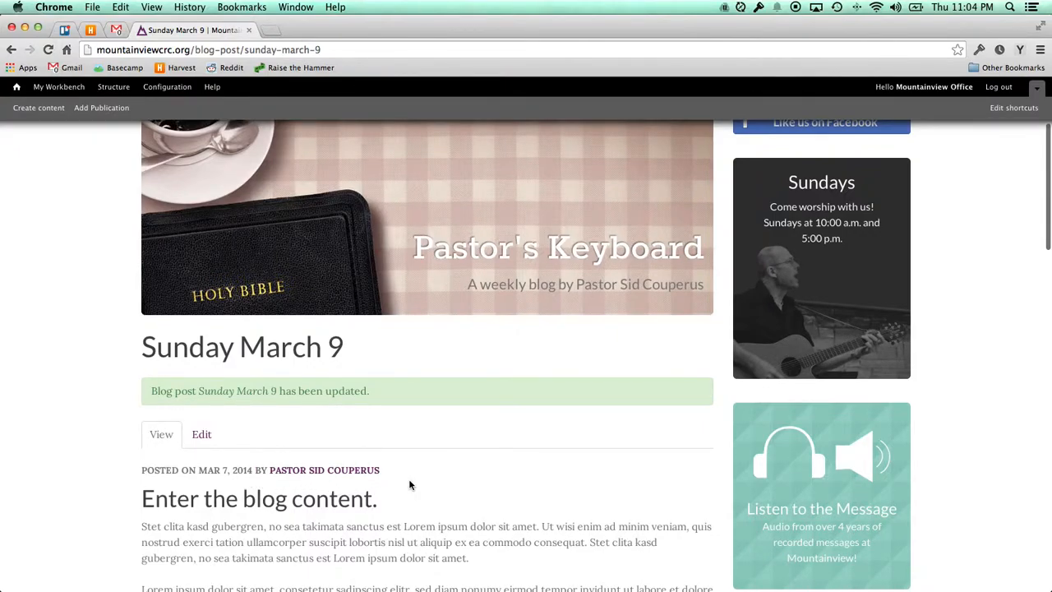
Open the author's page listing their blog posts and look through it.
left_click(327, 472)
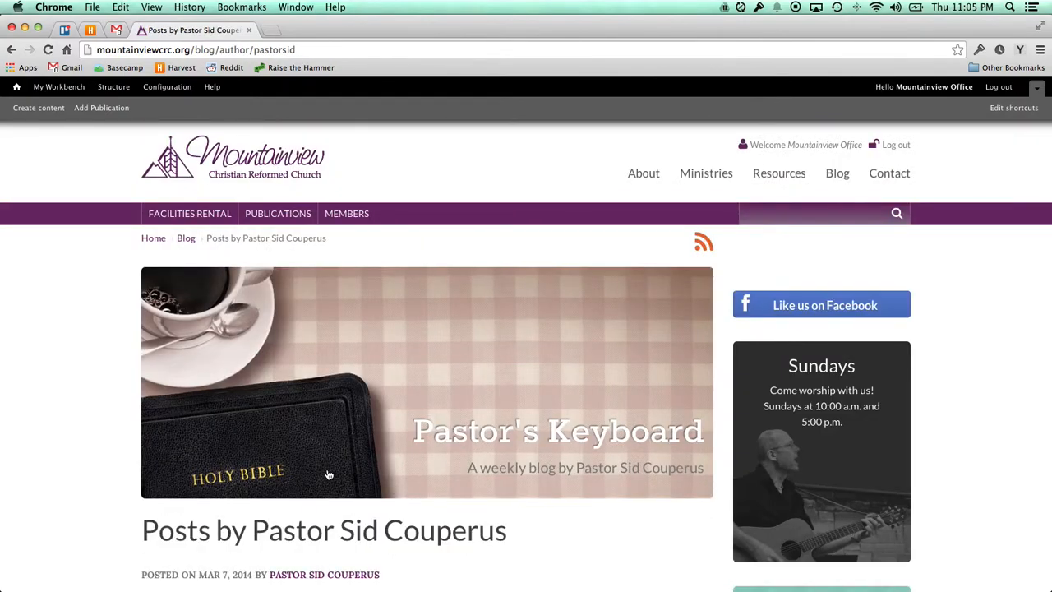
scroll(328, 475, "down", 5)
scroll(193, 453, "down", 8)
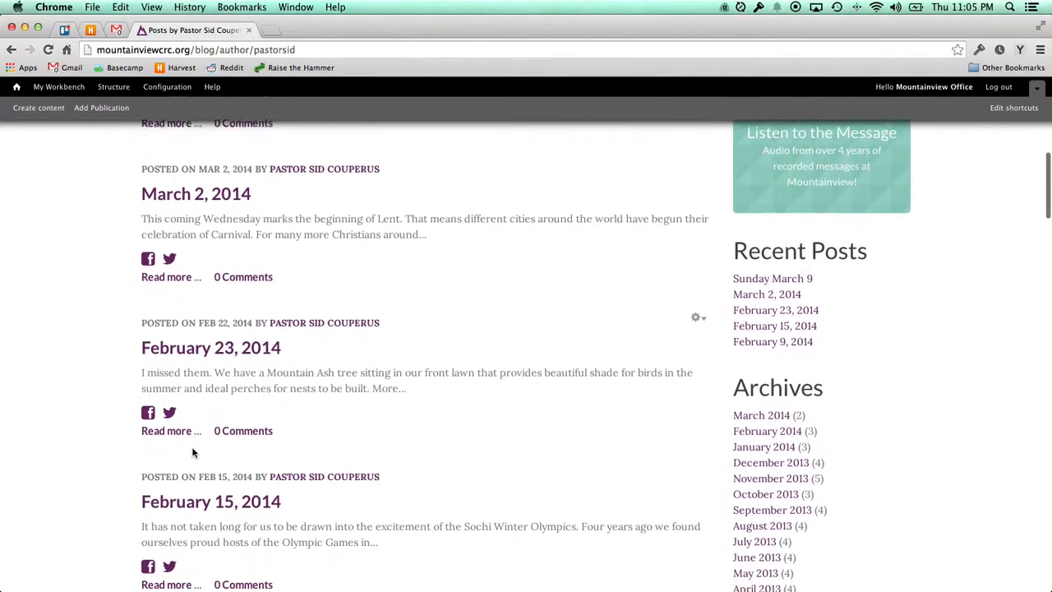
scroll(192, 449, "up", 9)
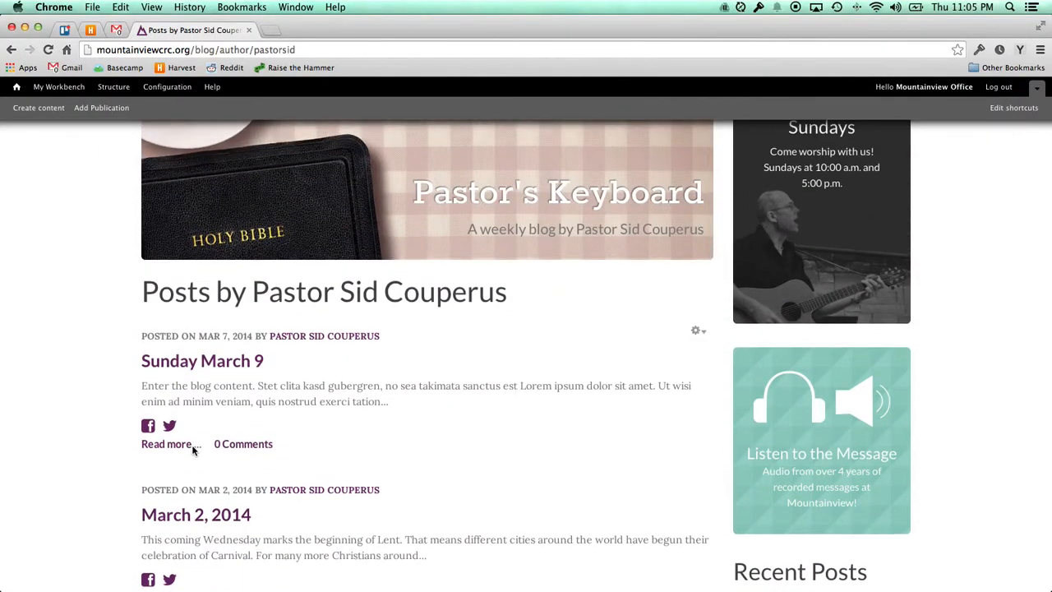
left_click(93, 382)
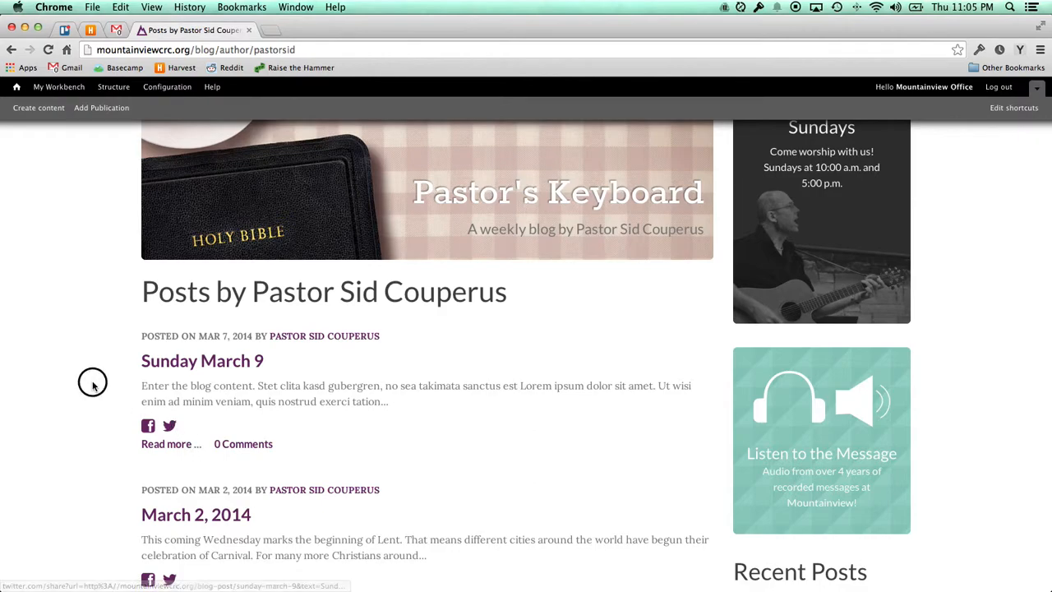
scroll(94, 381, "up", 1)
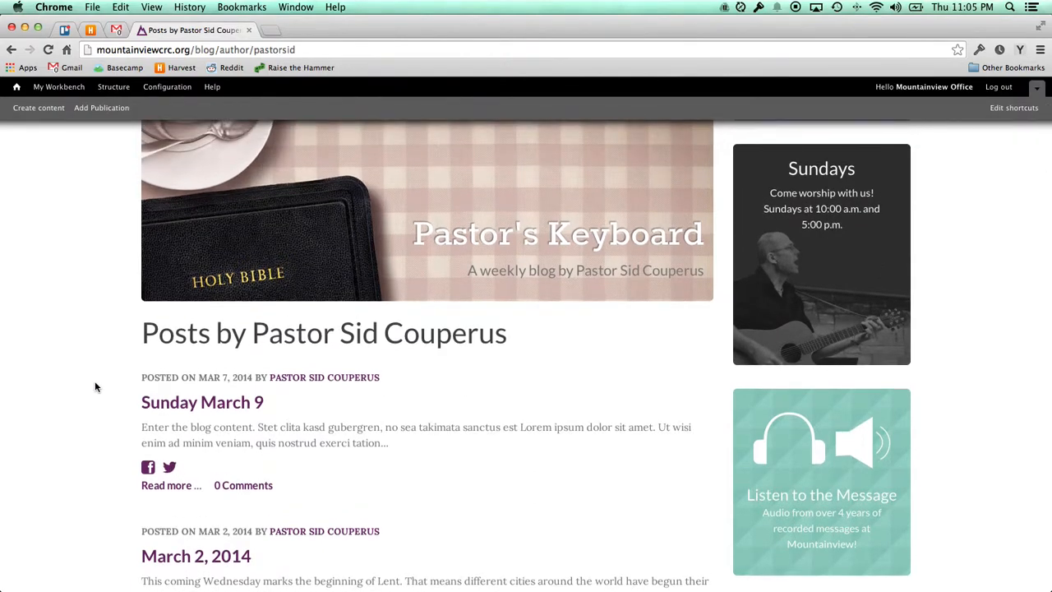
Return to the Sunday March 9 post and reopen its edit form, down to the bottom.
left_click(16, 52)
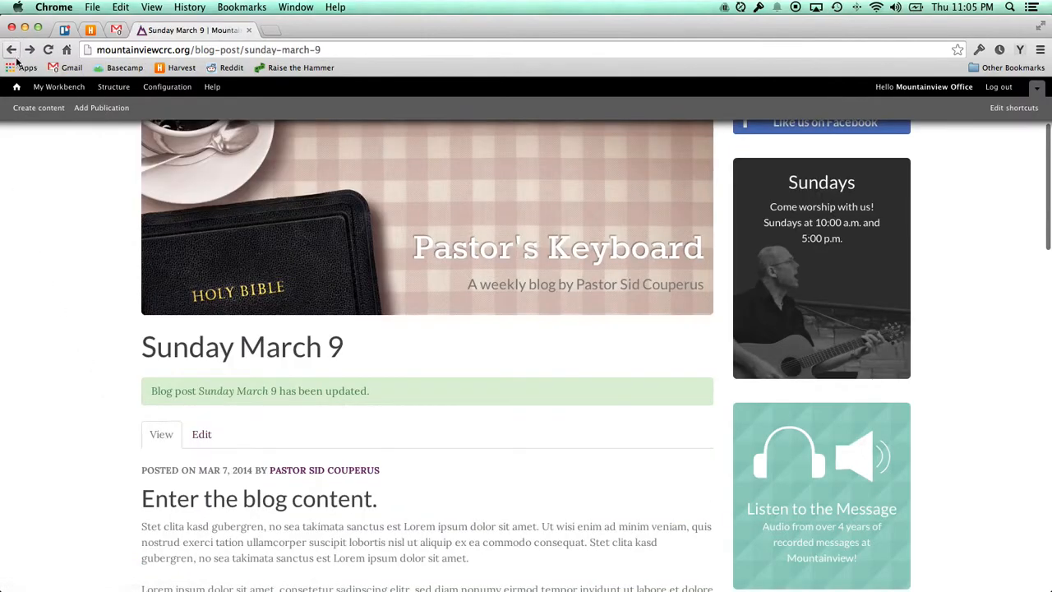
scroll(110, 263, "down", 3)
scroll(109, 262, "down", 5)
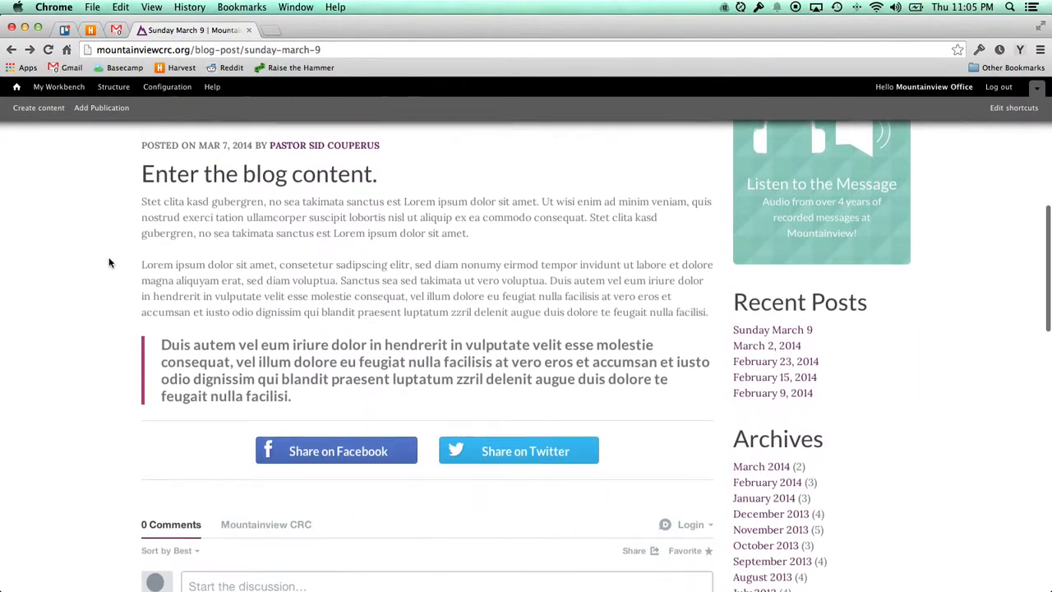
scroll(110, 262, "up", 3)
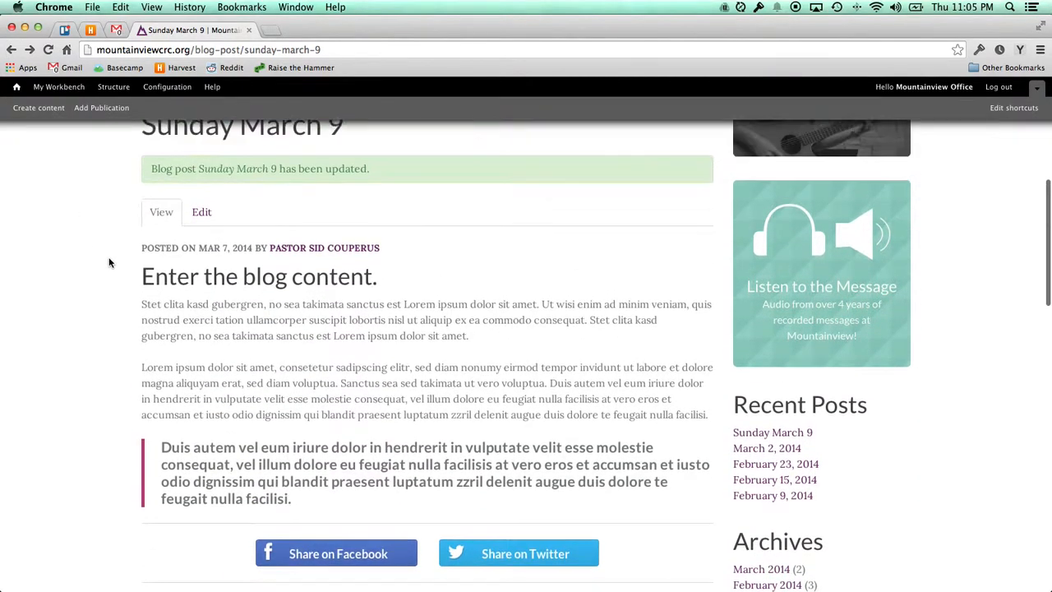
scroll(110, 263, "down", 2)
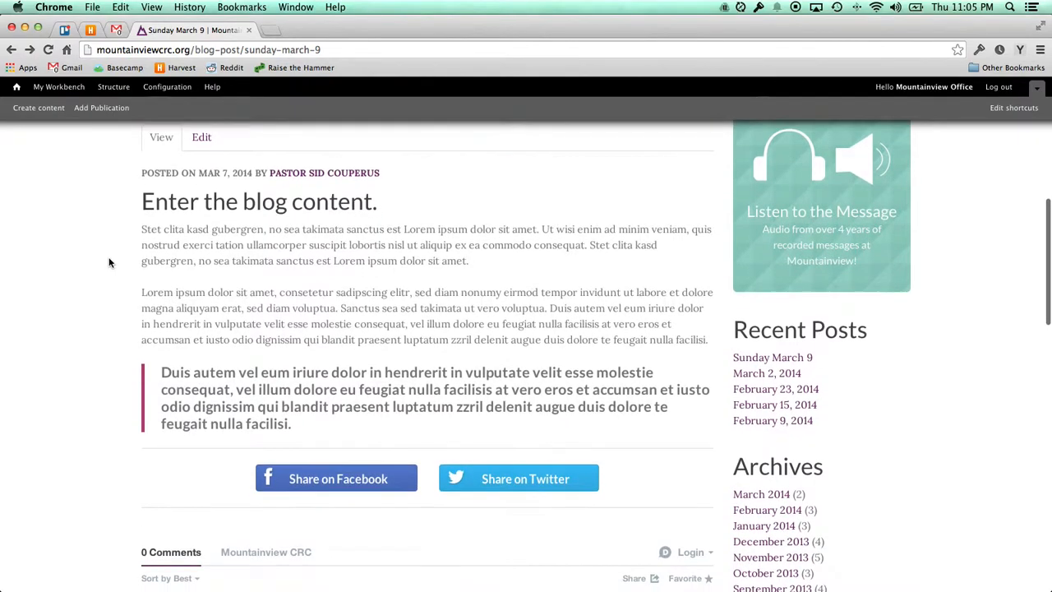
scroll(106, 263, "up", 2)
scroll(101, 274, "up", 2)
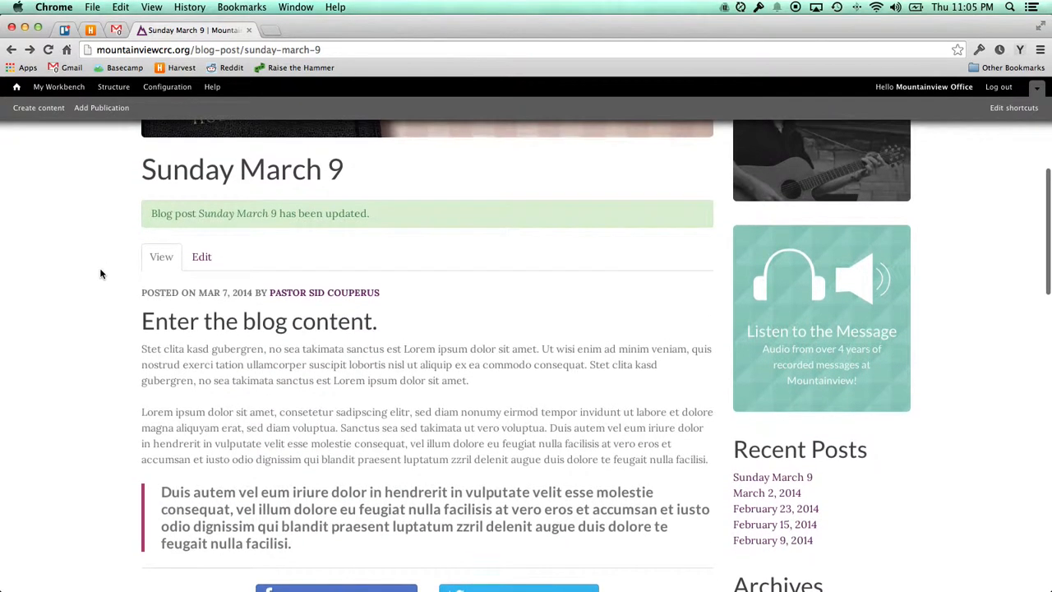
left_click(204, 262)
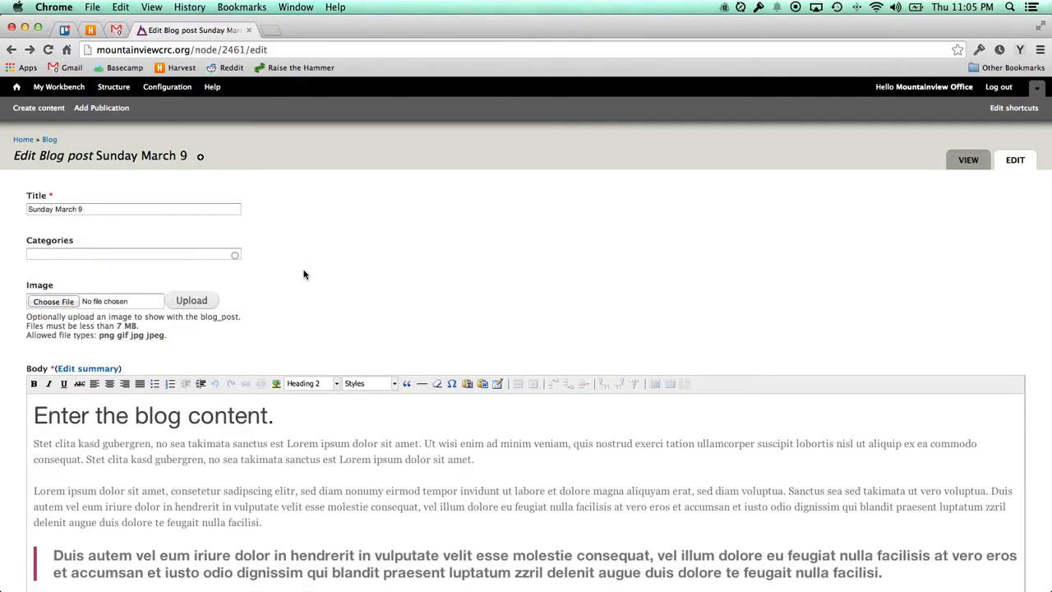
scroll(14, 290, "down", 8)
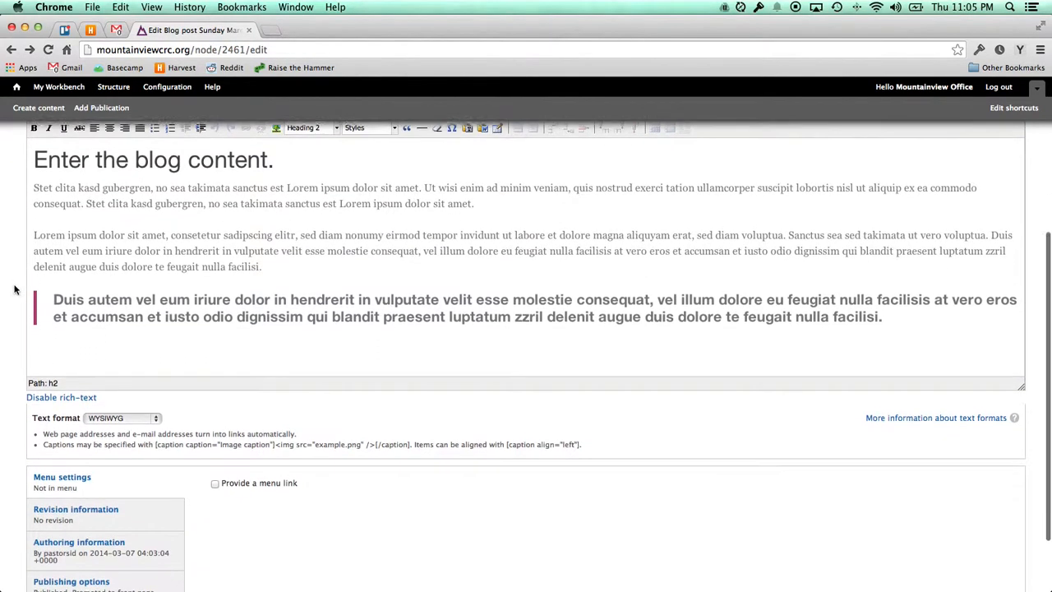
scroll(14, 289, "up", 8)
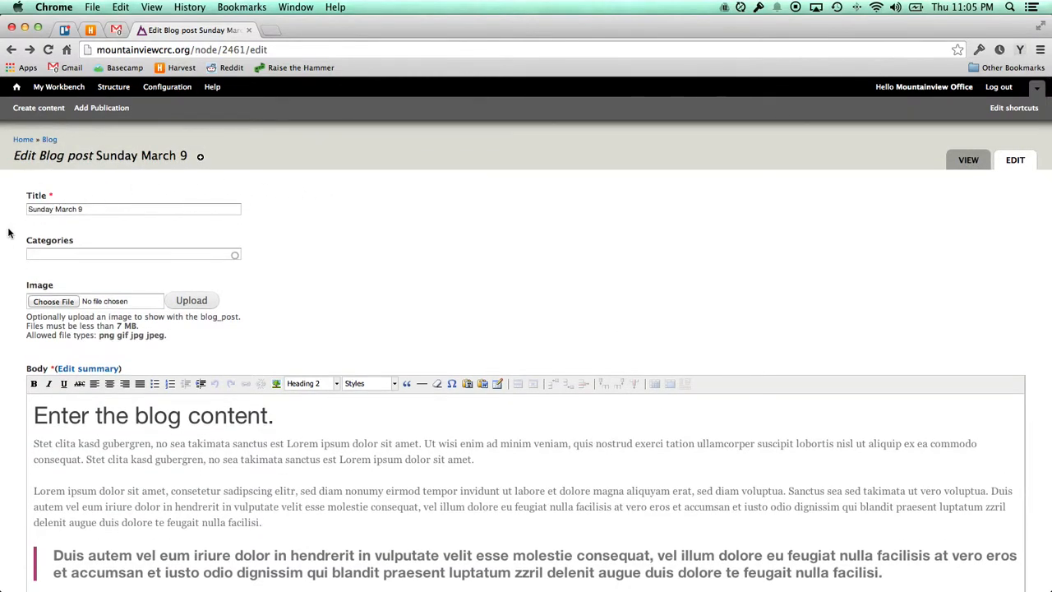
scroll(8, 250, "down", 10)
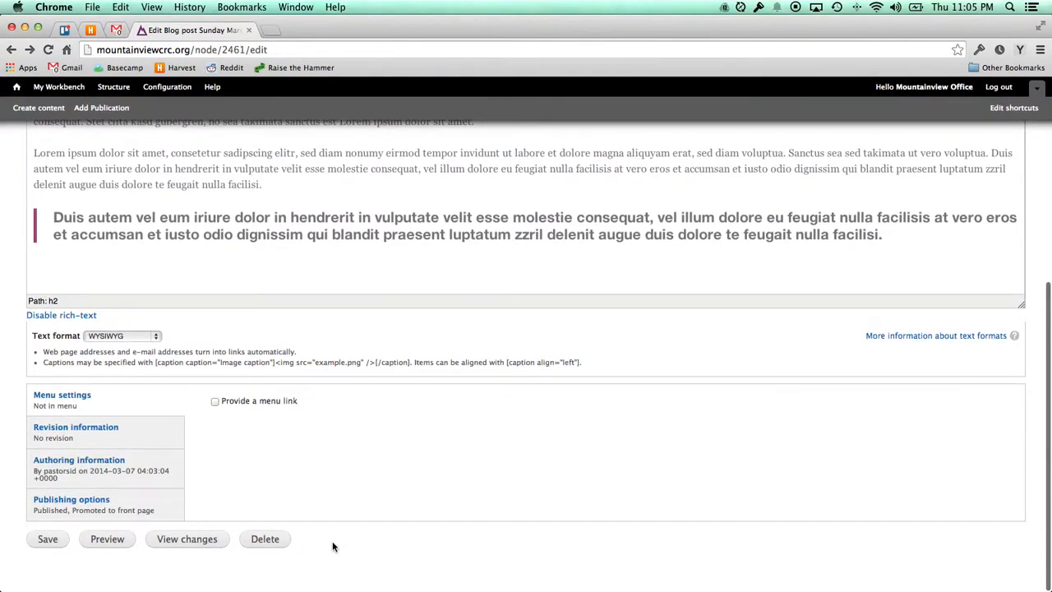
Permanently delete the Sunday March 9 post and review the home page's confirmation.
left_click(270, 541)
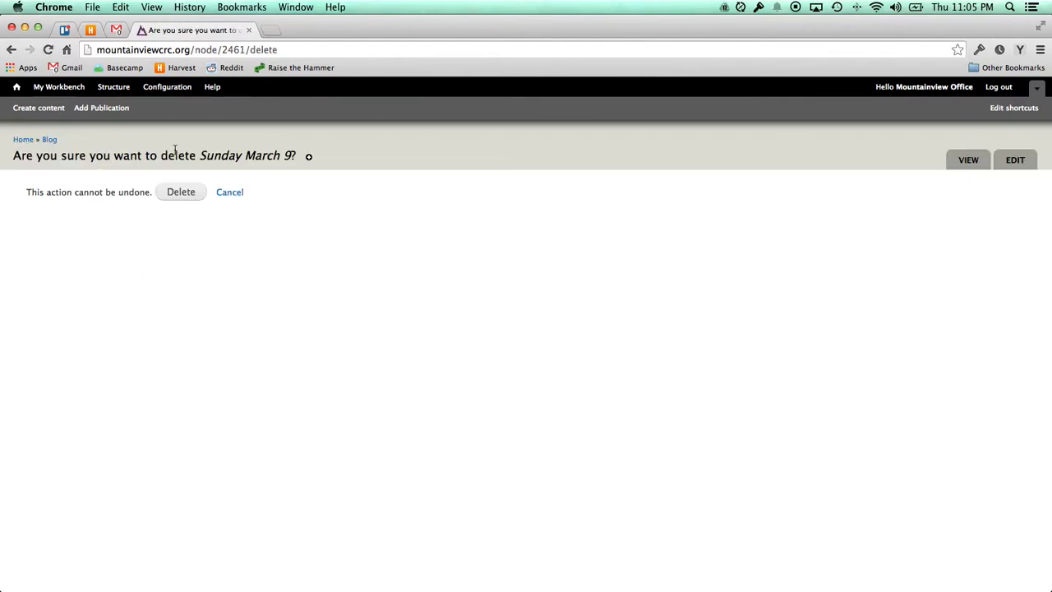
left_click(181, 194)
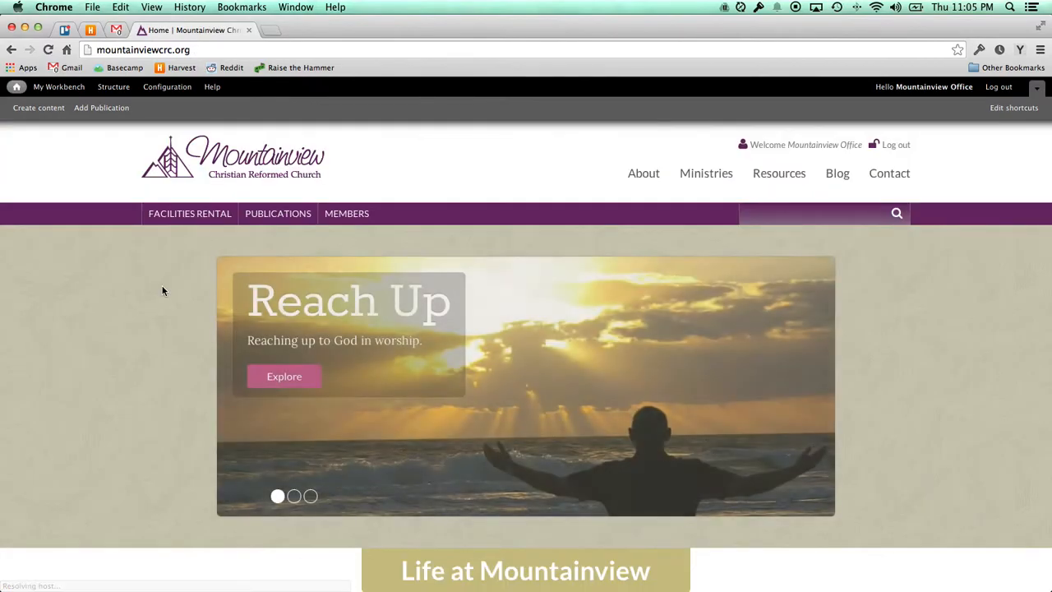
scroll(162, 291, "down", 5)
left_click_drag(151, 367, 379, 366)
left_click(101, 369)
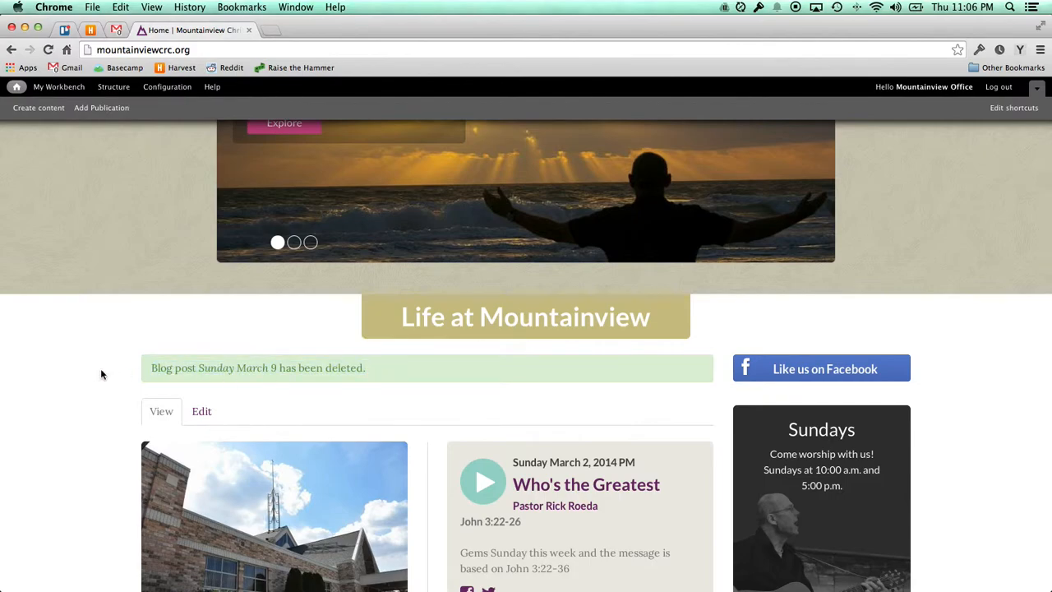
scroll(101, 375, "down", 1)
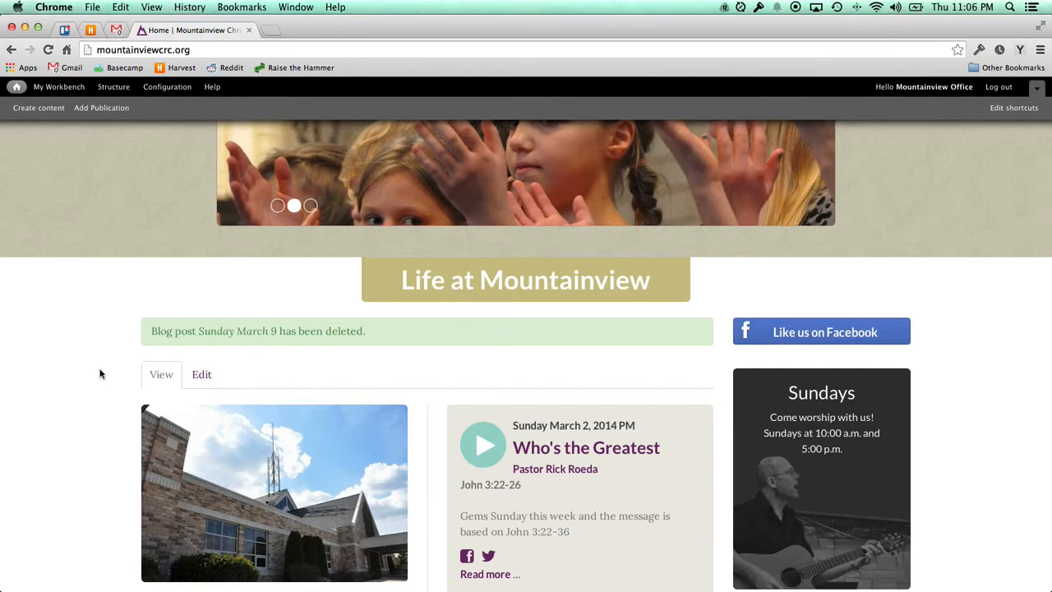
scroll(97, 374, "down", 1)
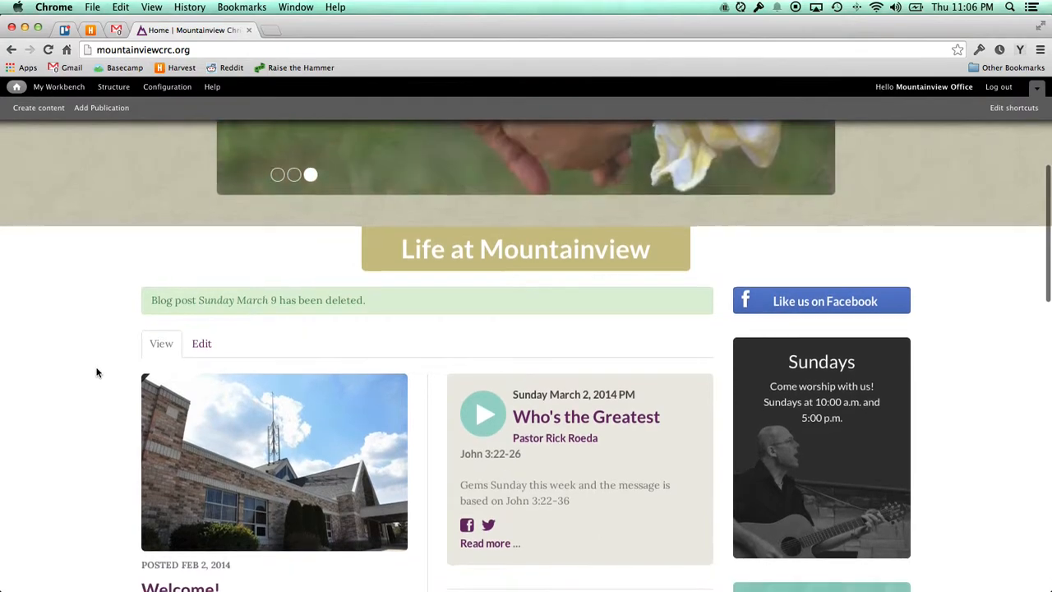
scroll(97, 373, "down", 1)
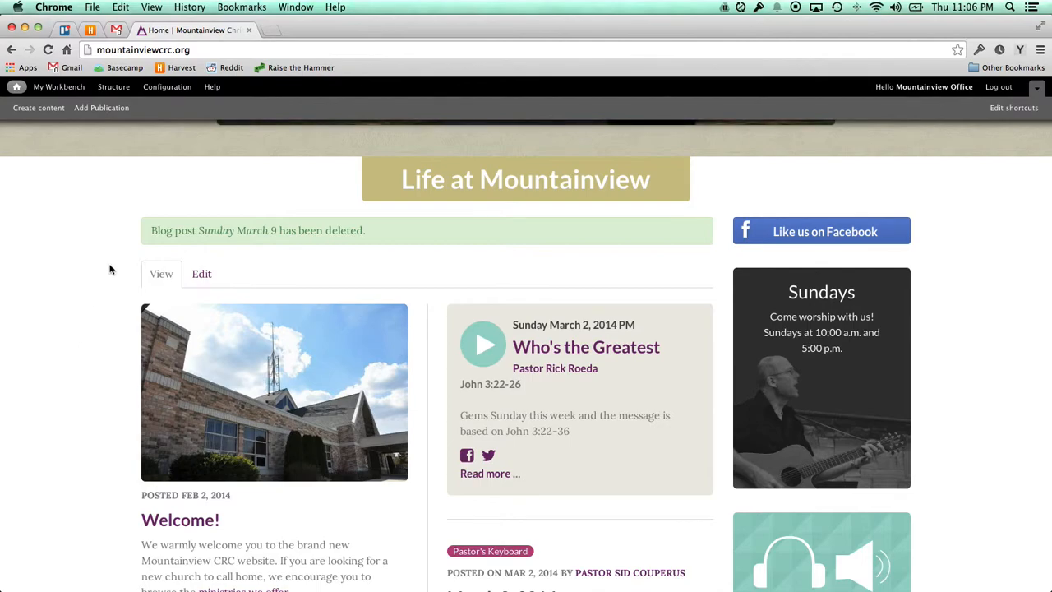
scroll(110, 269, "up", 6)
Go to the About page from the main navigation.
scroll(110, 269, "up", 3)
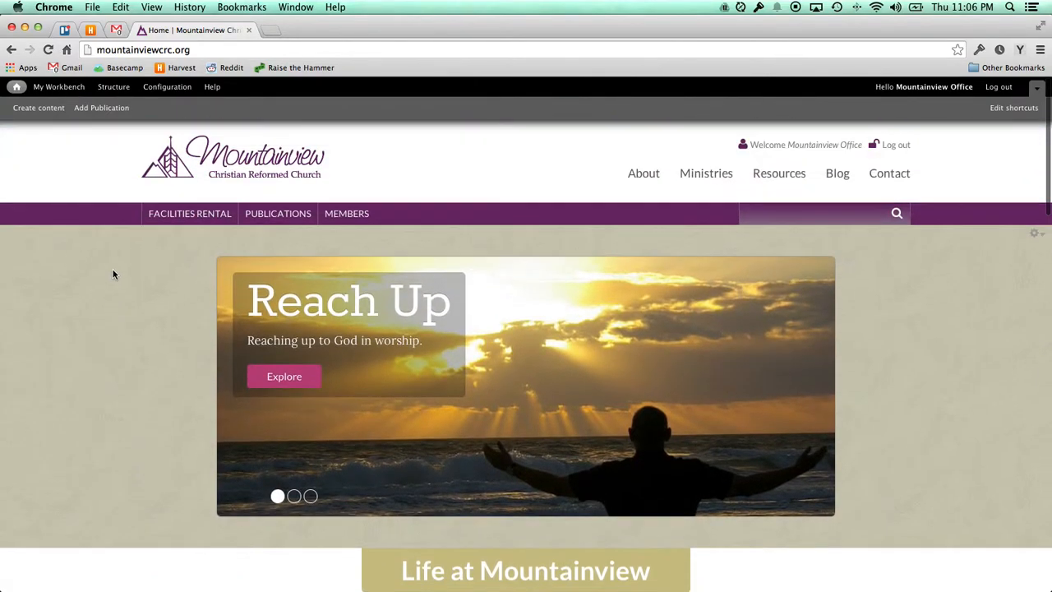
left_click(648, 177)
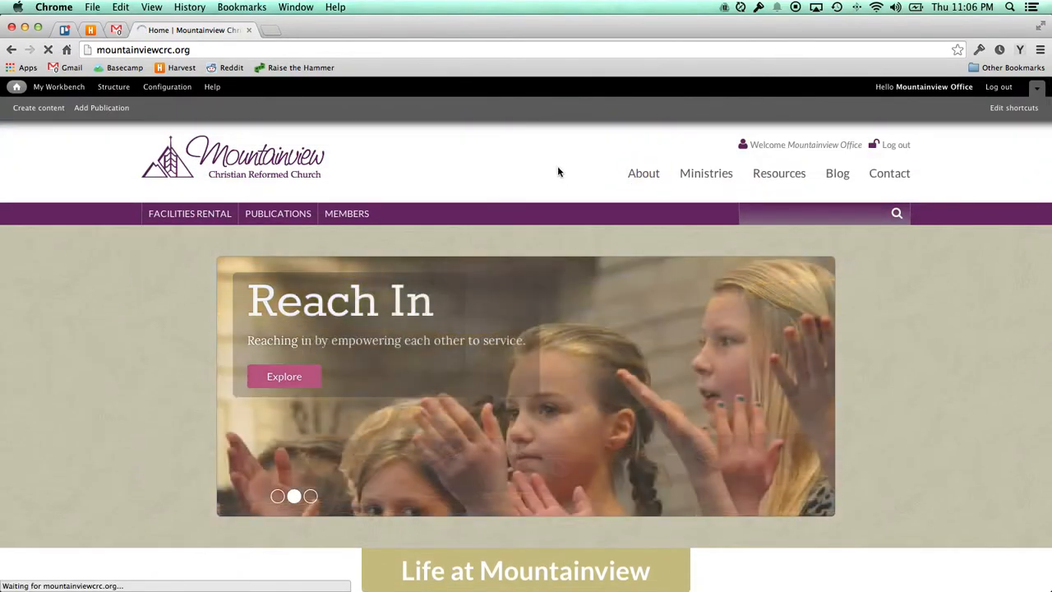
scroll(297, 274, "down", 2)
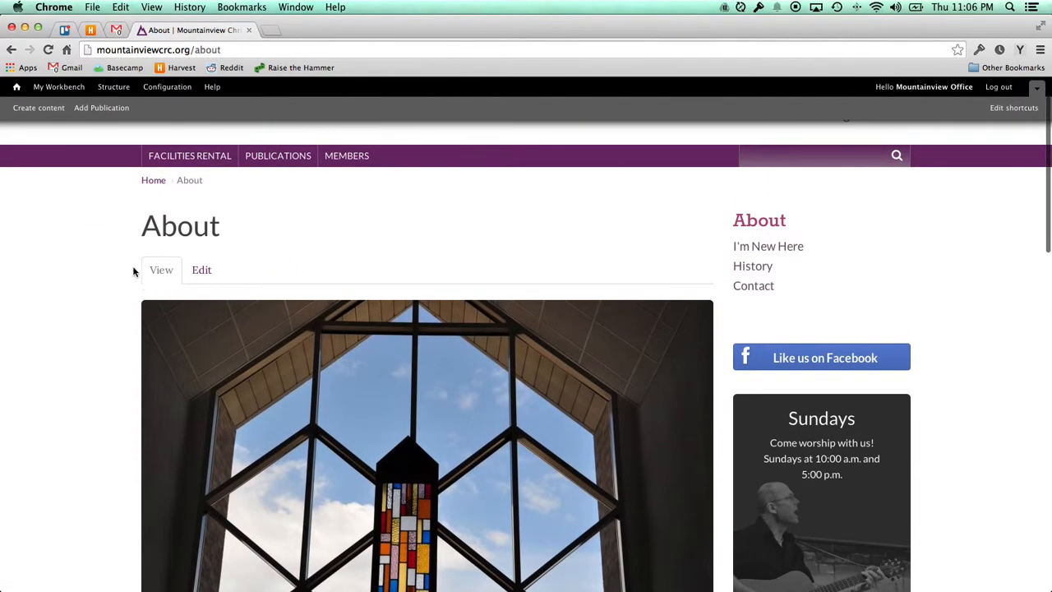
Open About's edit form and look over its Title, Alternate text and body fields.
left_click(202, 271)
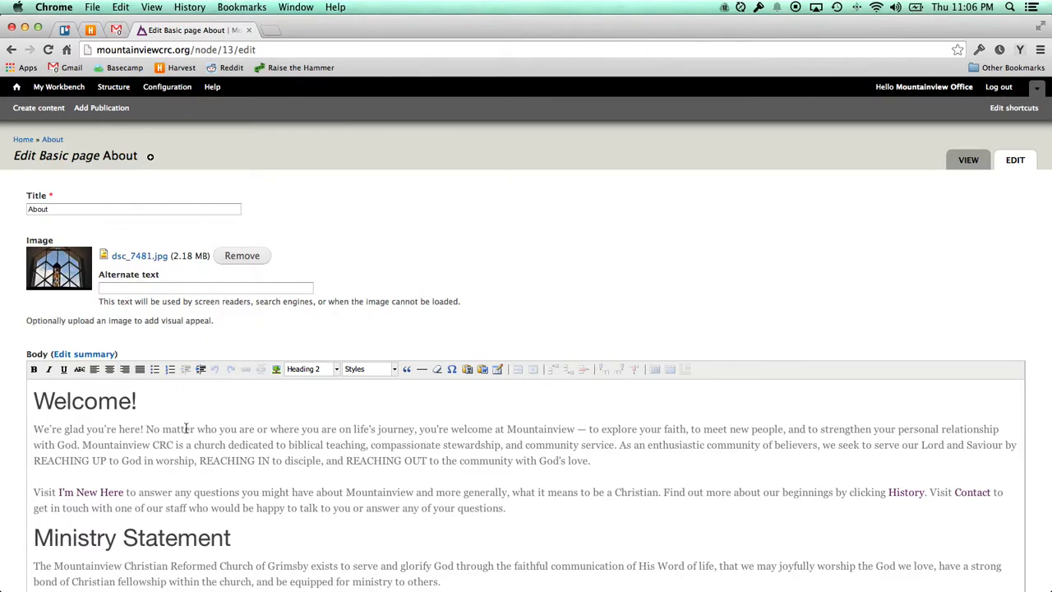
left_click(76, 210)
left_click(176, 287)
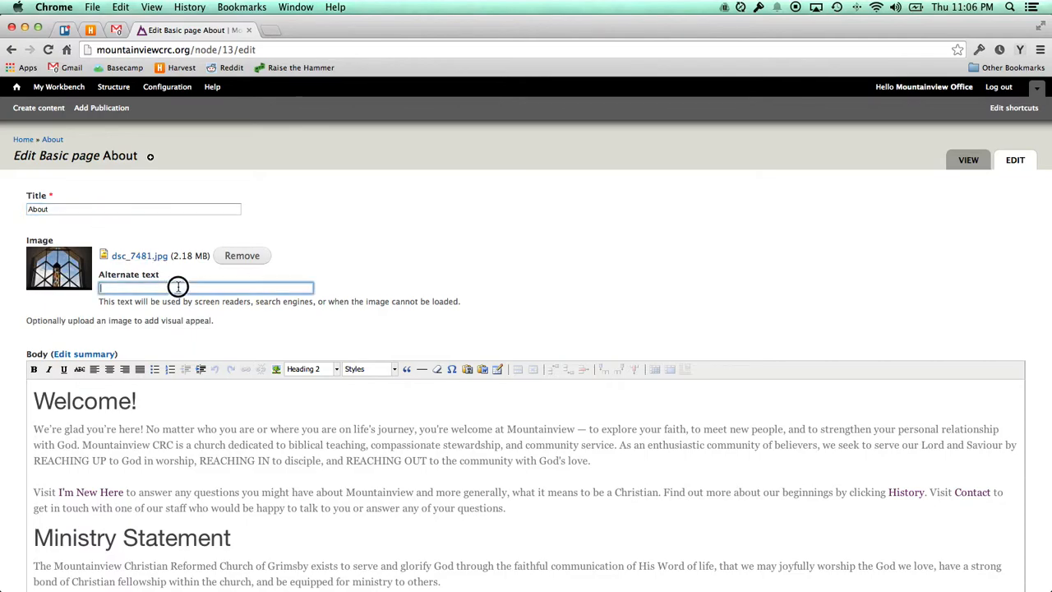
left_click(252, 412)
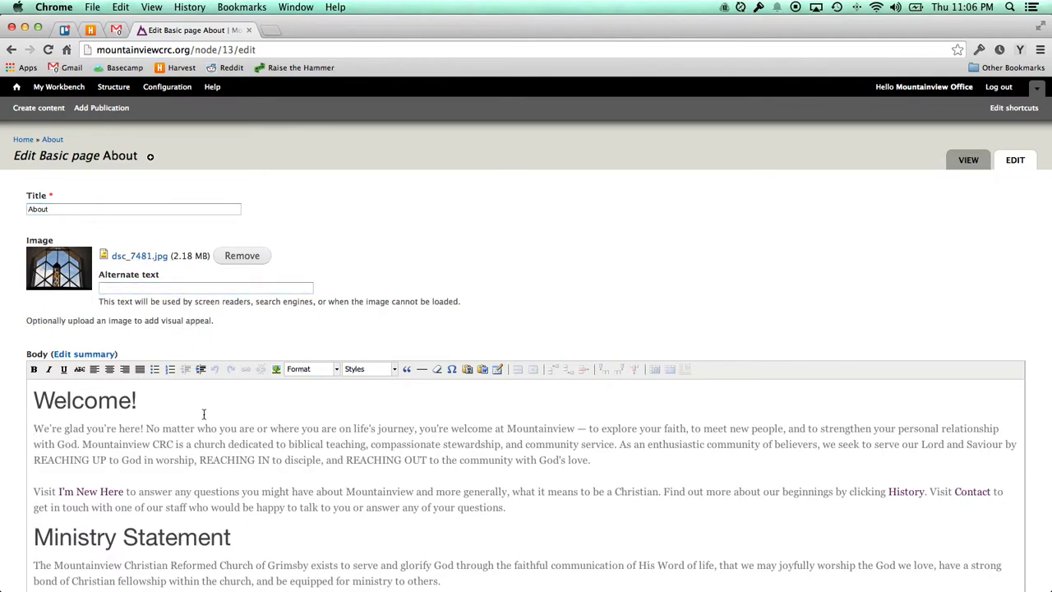
scroll(213, 413, "down", 3)
scroll(204, 413, "up", 2)
scroll(203, 414, "up", 1)
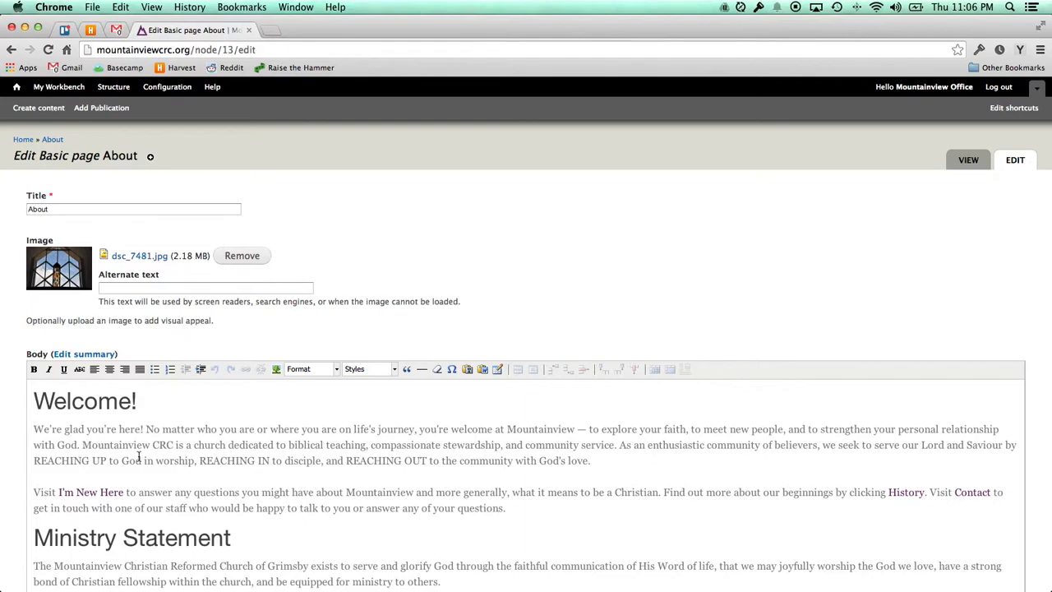
Keep About's menu link under <Main menu>, then return to the church home page.
scroll(14, 426, "down", 10)
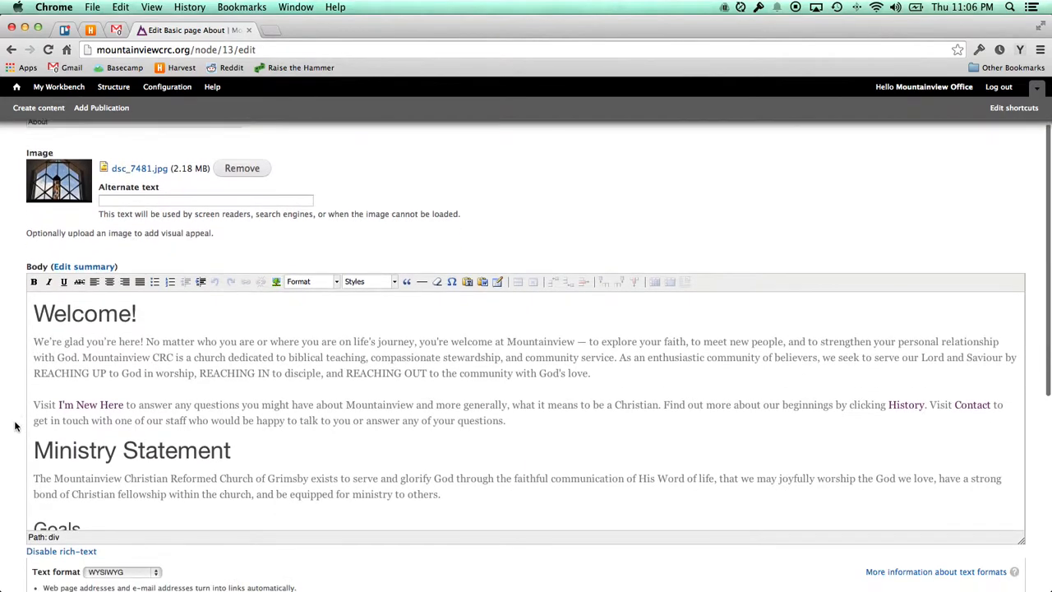
scroll(15, 426, "down", 1)
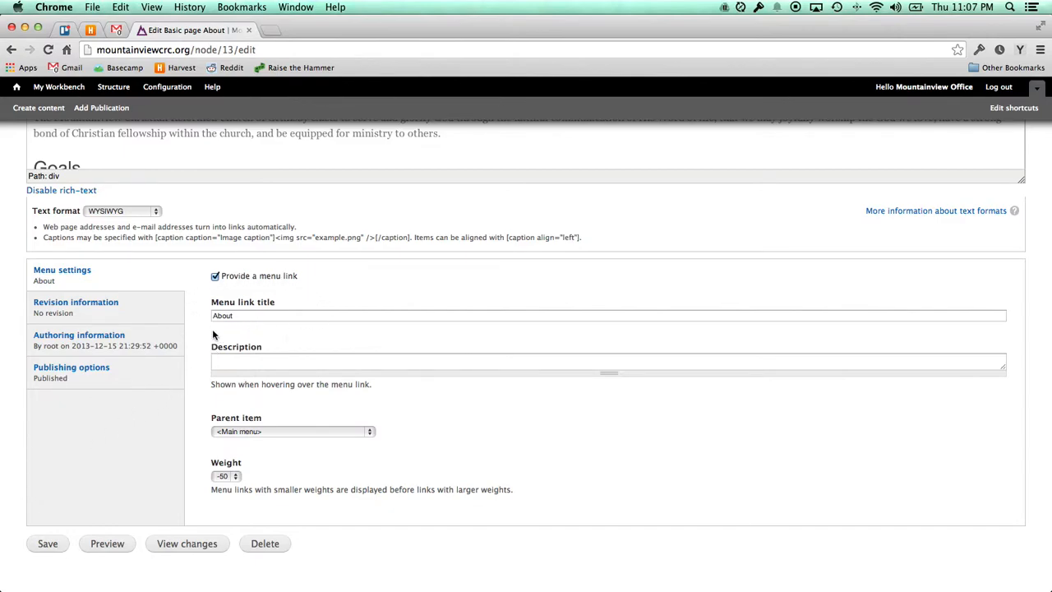
scroll(200, 340, "up", 1)
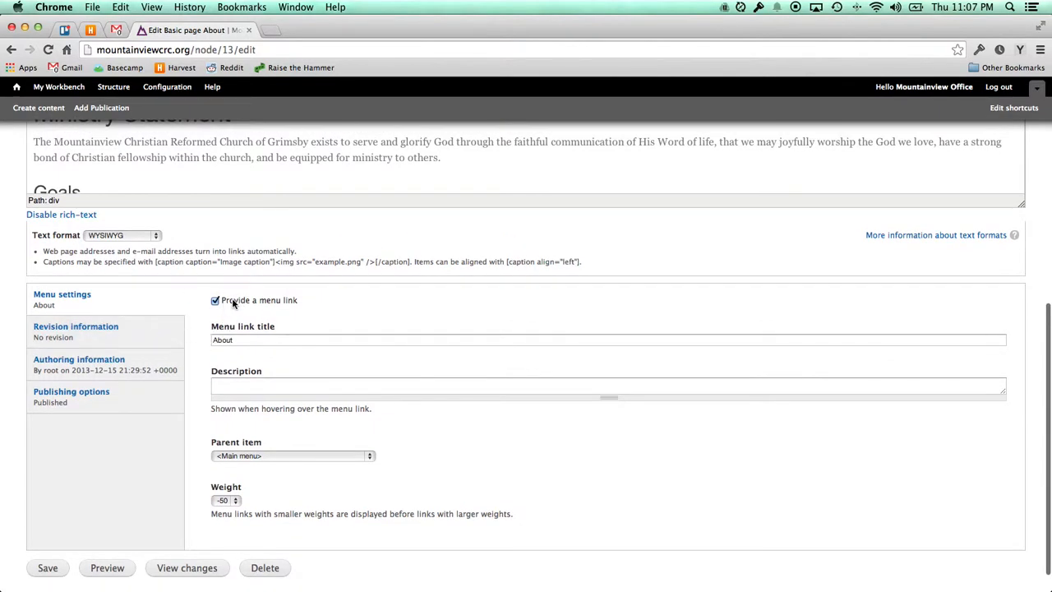
left_click(264, 339)
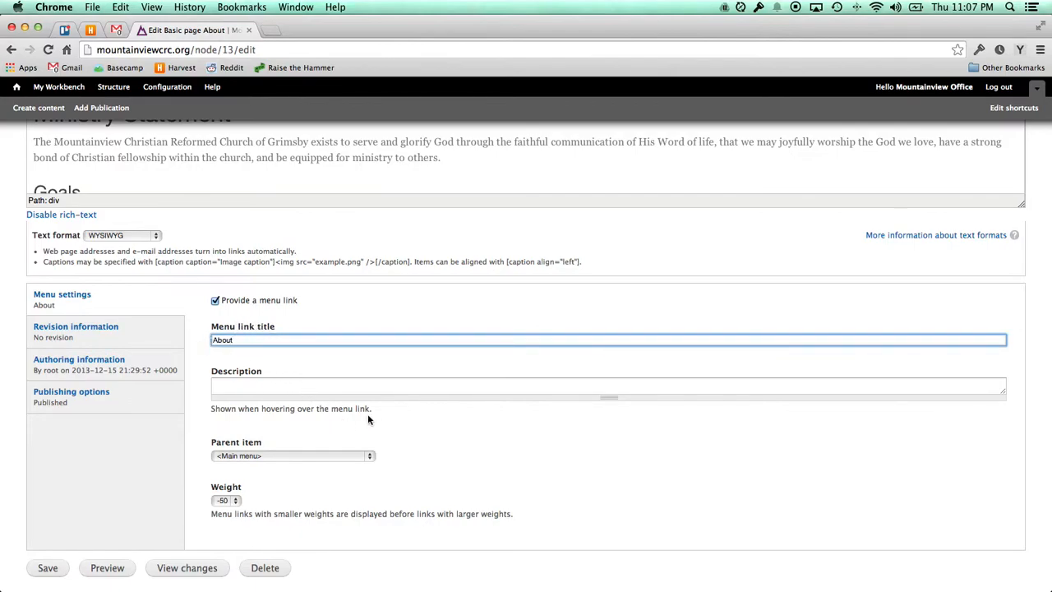
scroll(370, 419, "down", 2)
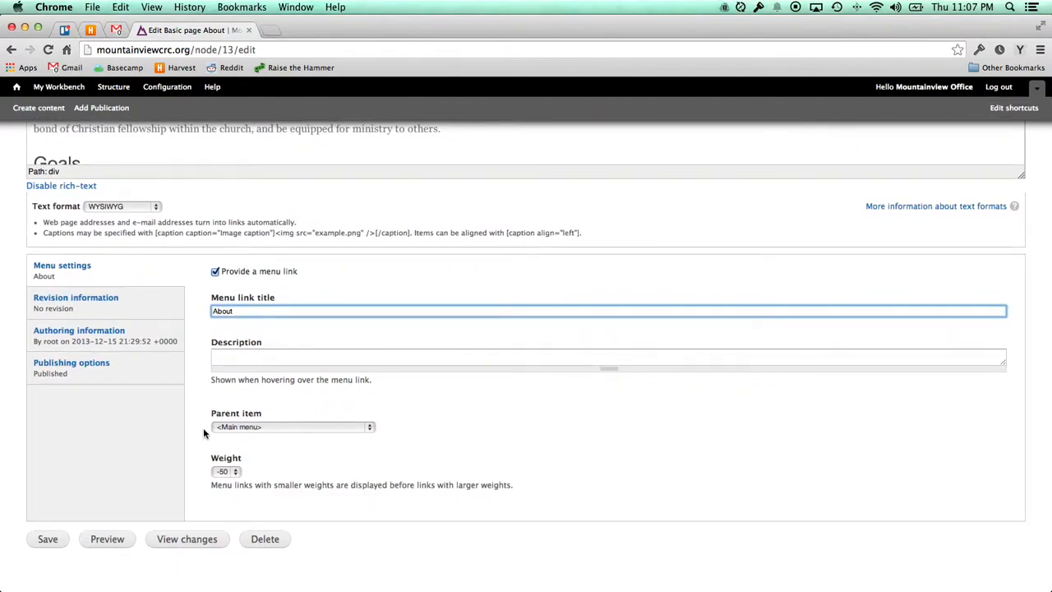
left_click(352, 429)
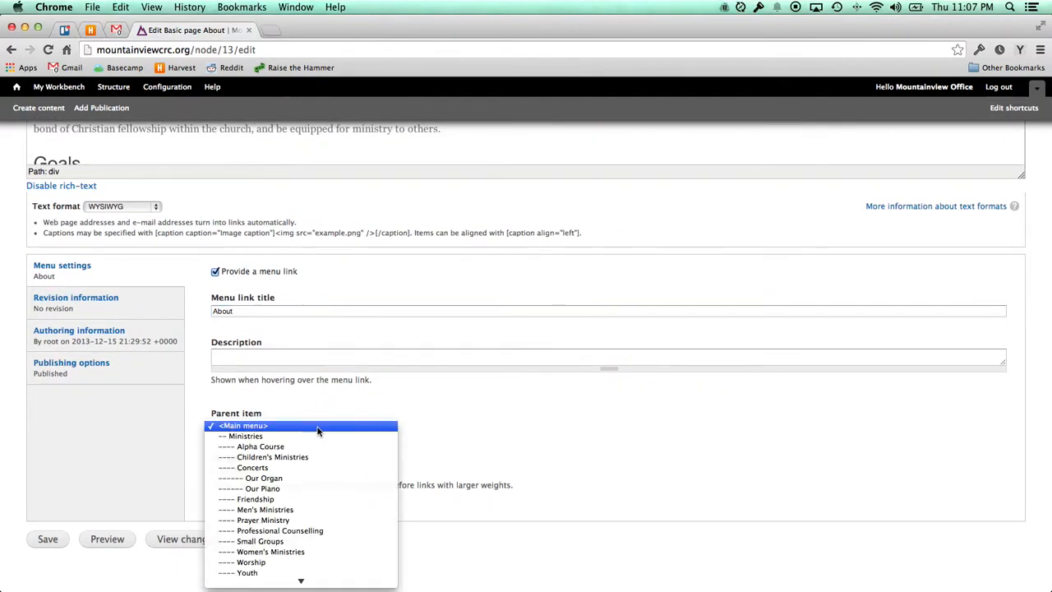
left_click(254, 427)
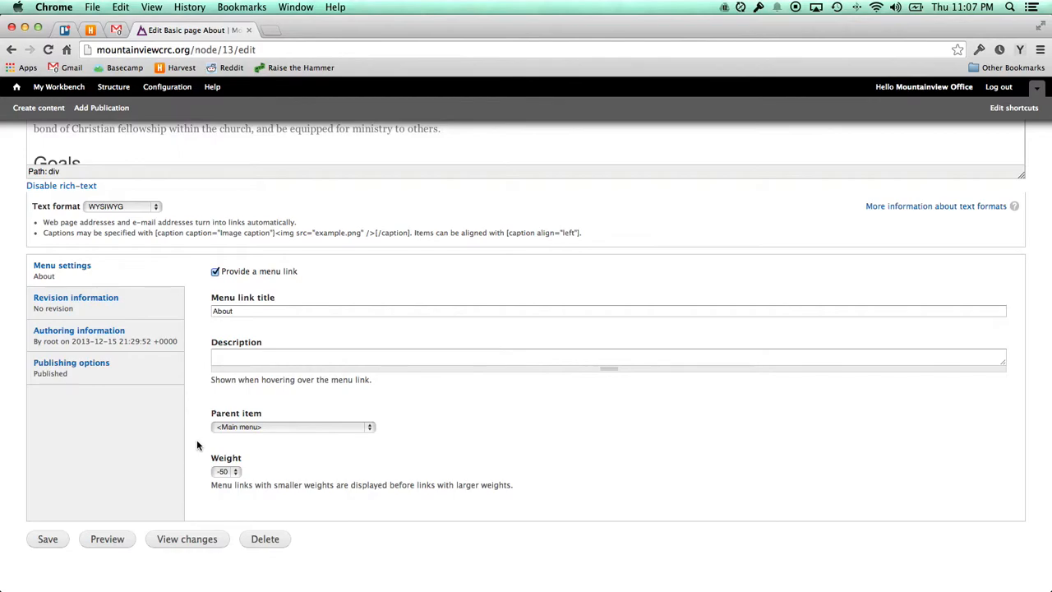
scroll(328, 370, "up", 10)
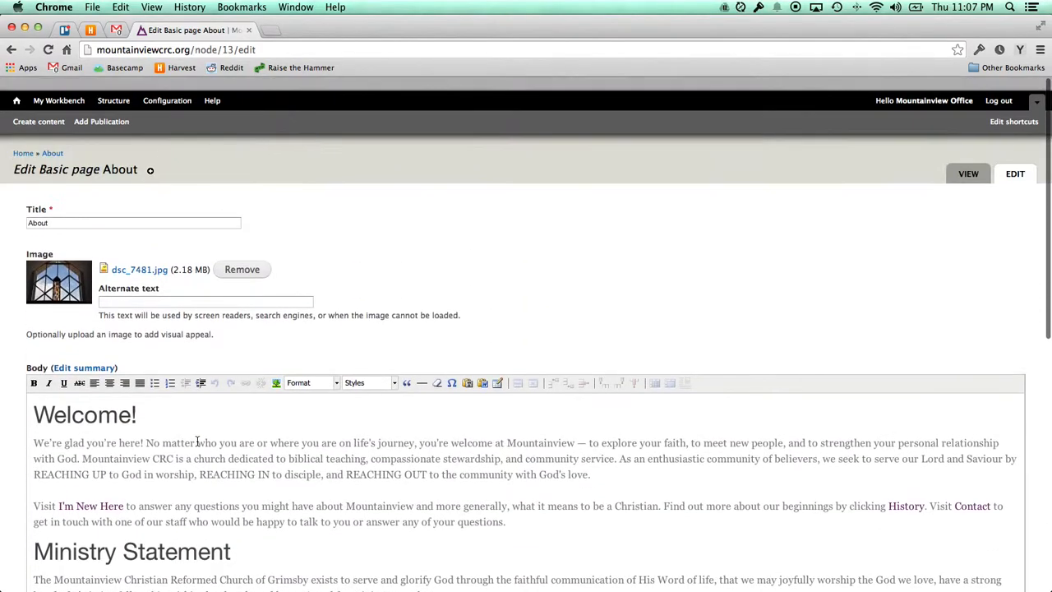
left_click(57, 87)
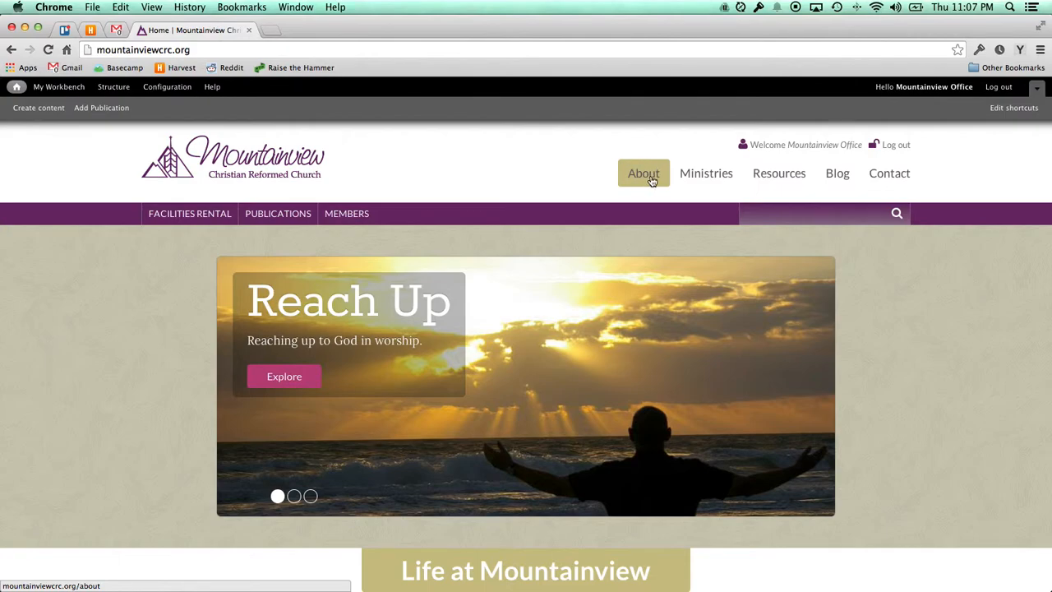
left_click(712, 174)
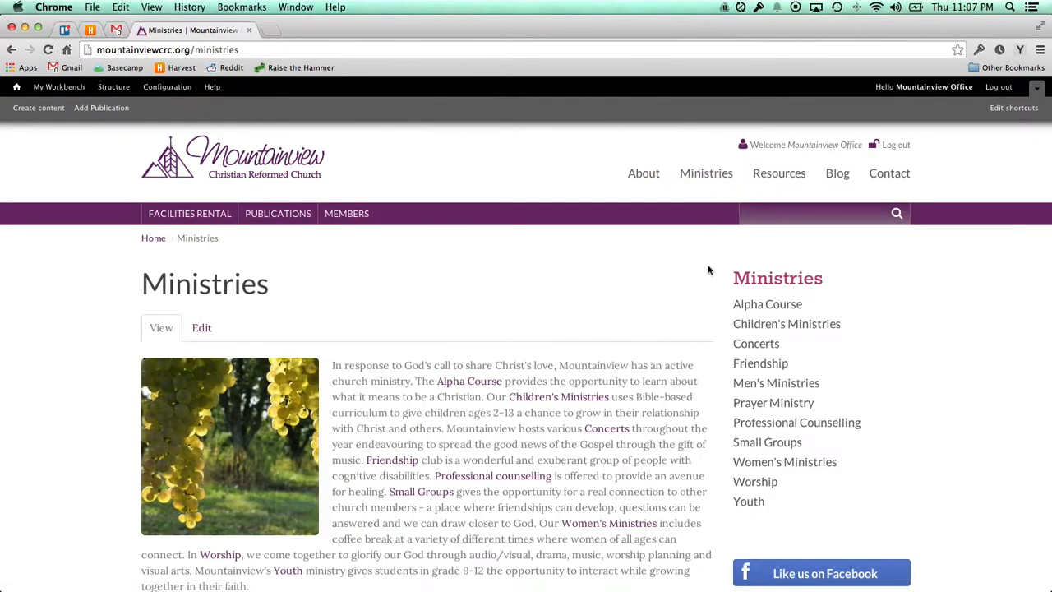
left_click(791, 309)
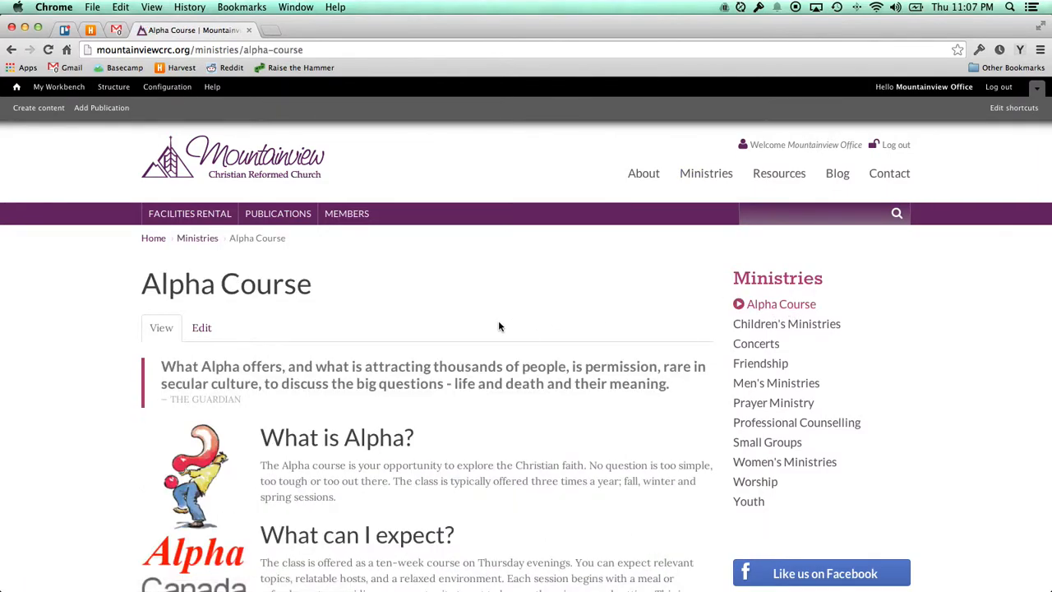
left_click(201, 331)
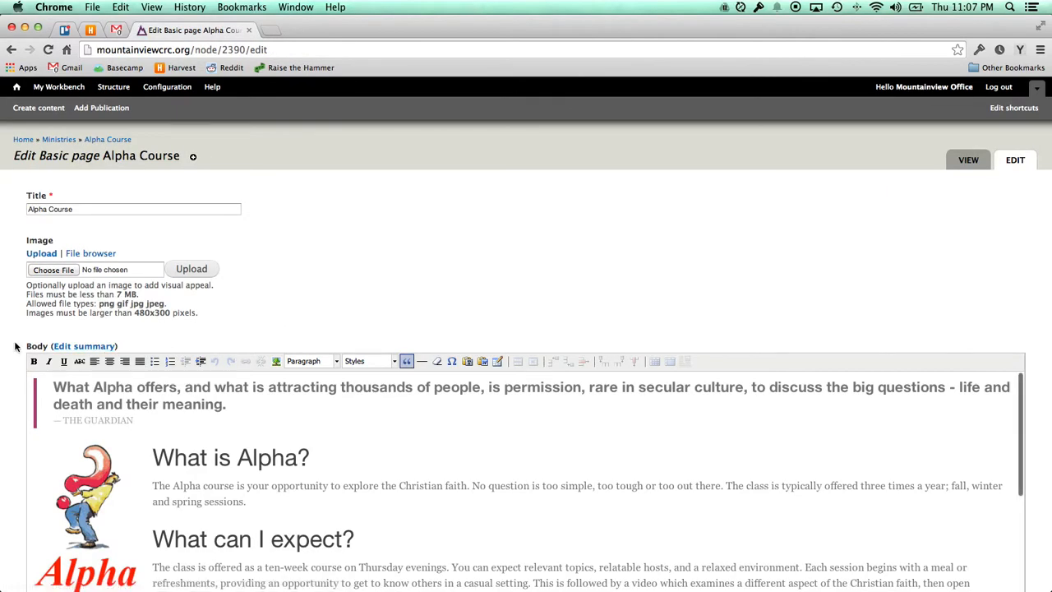
scroll(15, 346, "down", 5)
scroll(15, 346, "down", 3)
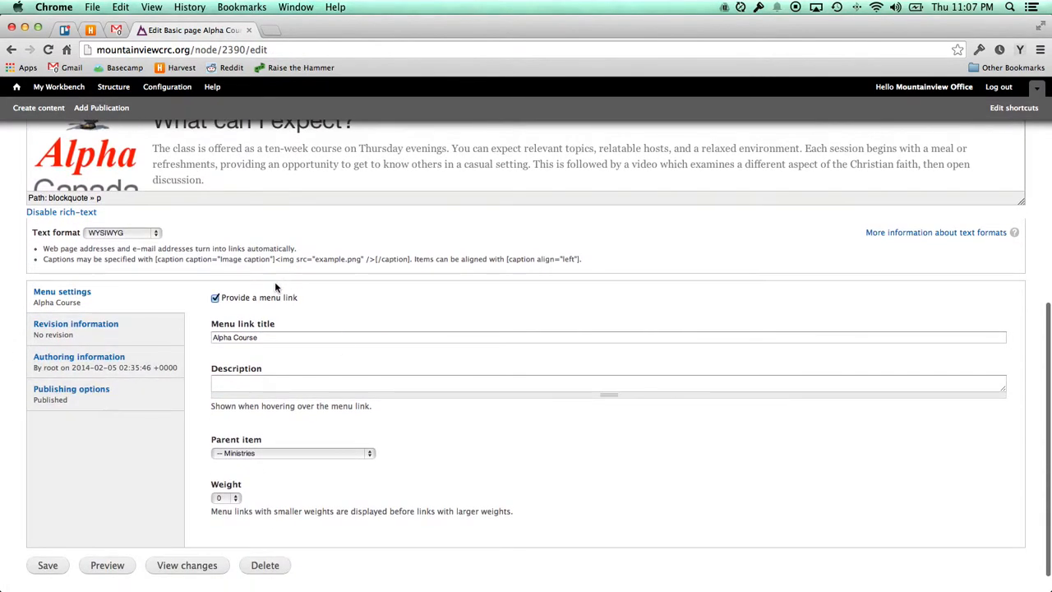
left_click(259, 454)
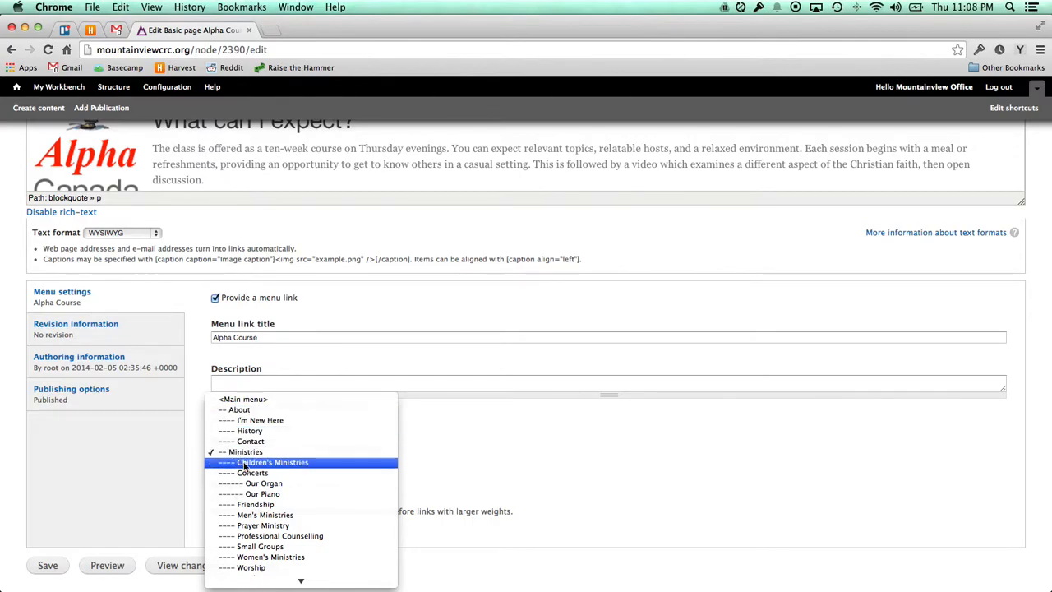
scroll(277, 493, "down", 2)
scroll(277, 493, "down", 2)
left_click(469, 473)
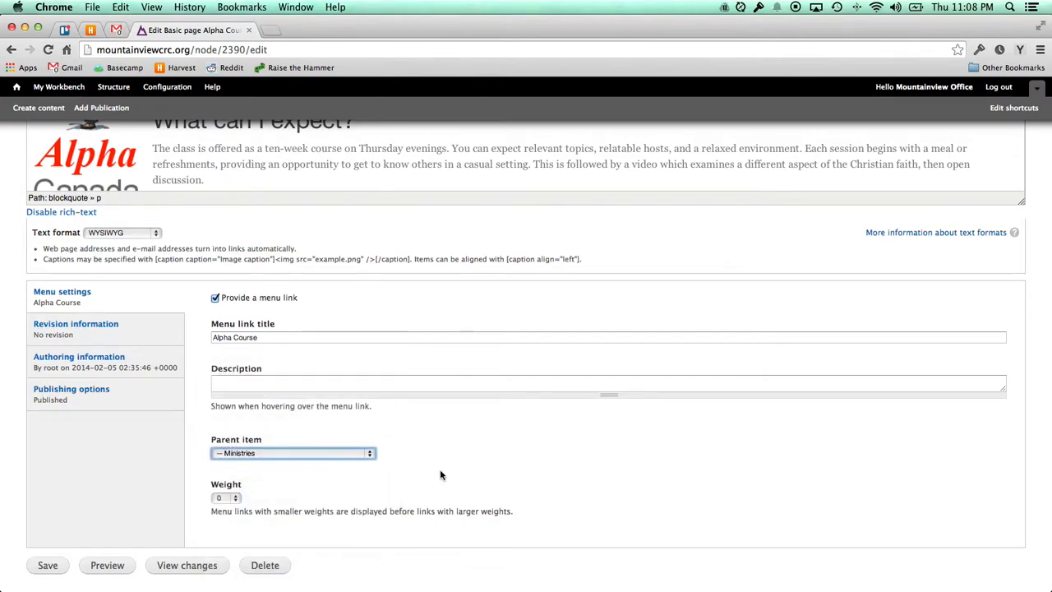
left_click(200, 425)
scroll(200, 424, "up", 1)
scroll(200, 427, "up", 10)
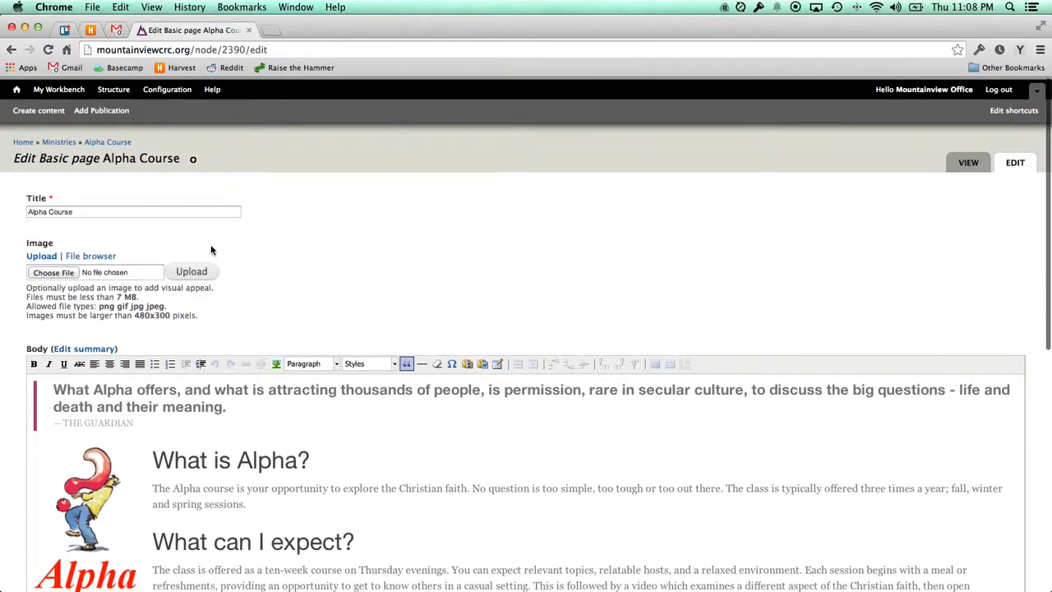
left_click(17, 87)
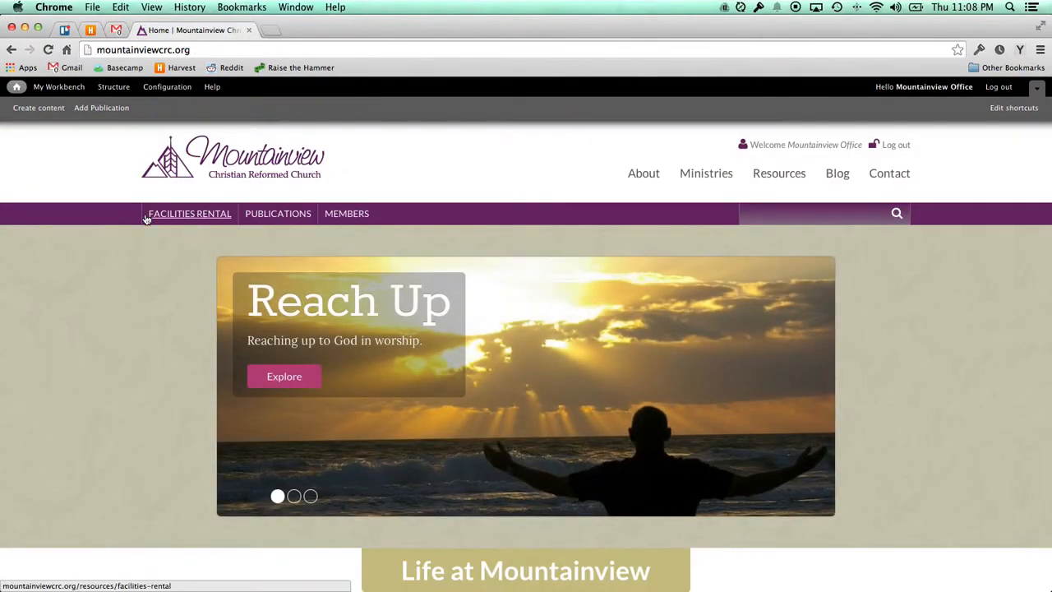
scroll(145, 218, "down", 5)
scroll(145, 218, "down", 3)
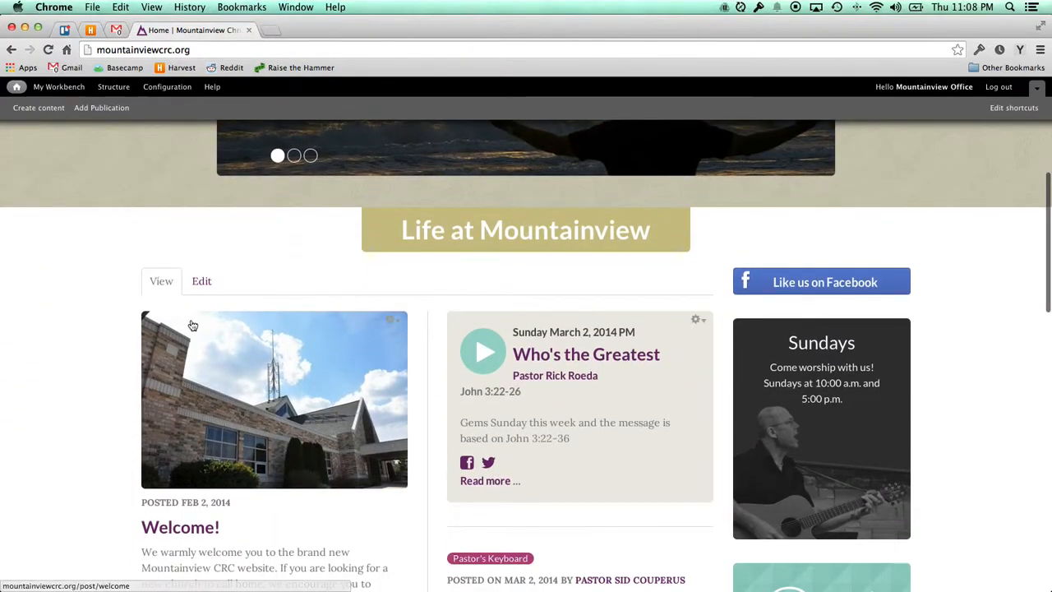
scroll(265, 331, "down", 1)
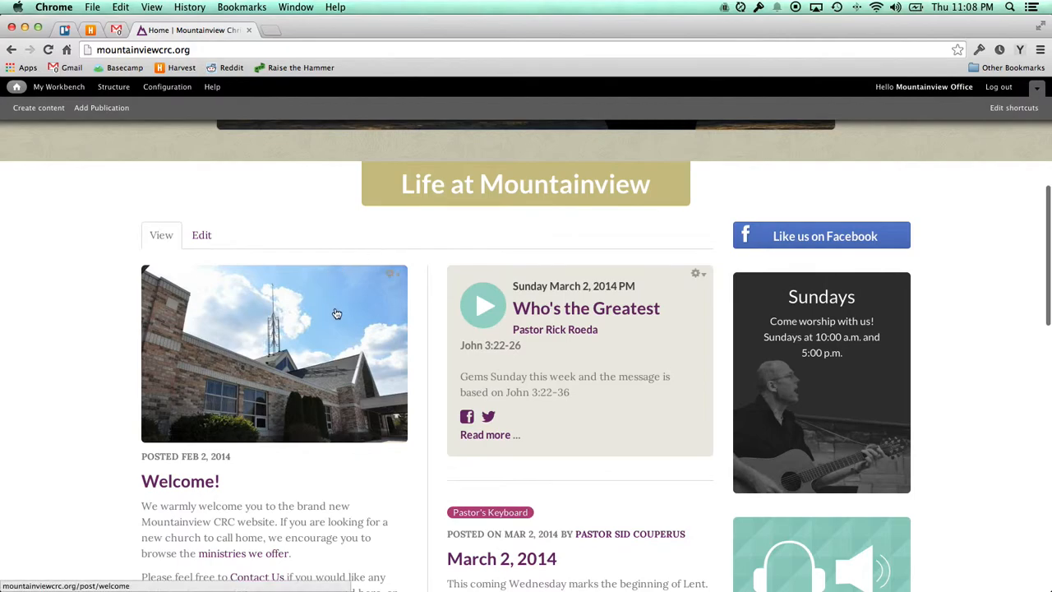
scroll(398, 328, "down", 1)
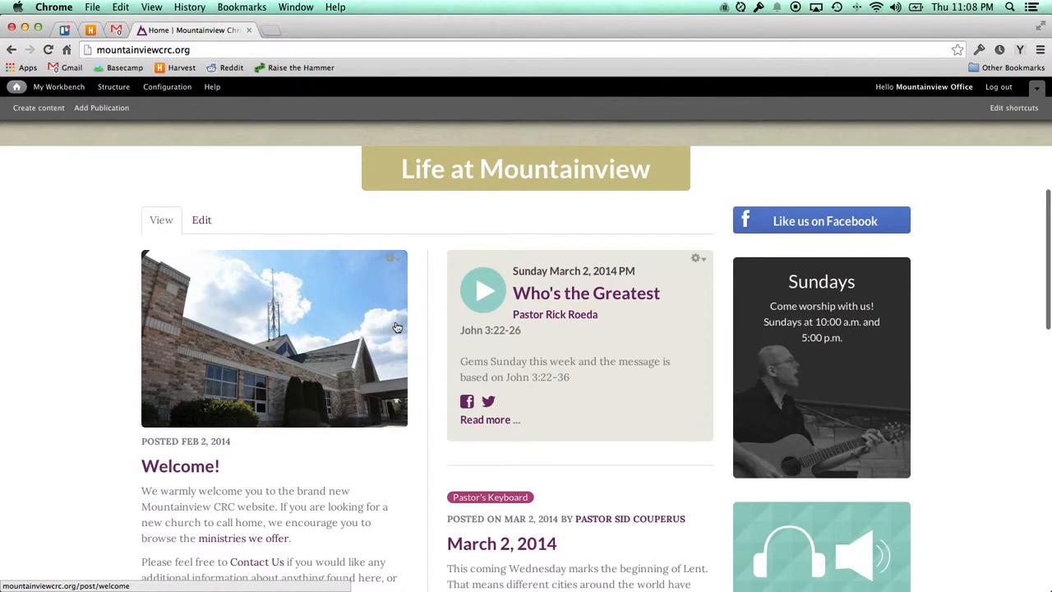
left_click(393, 261)
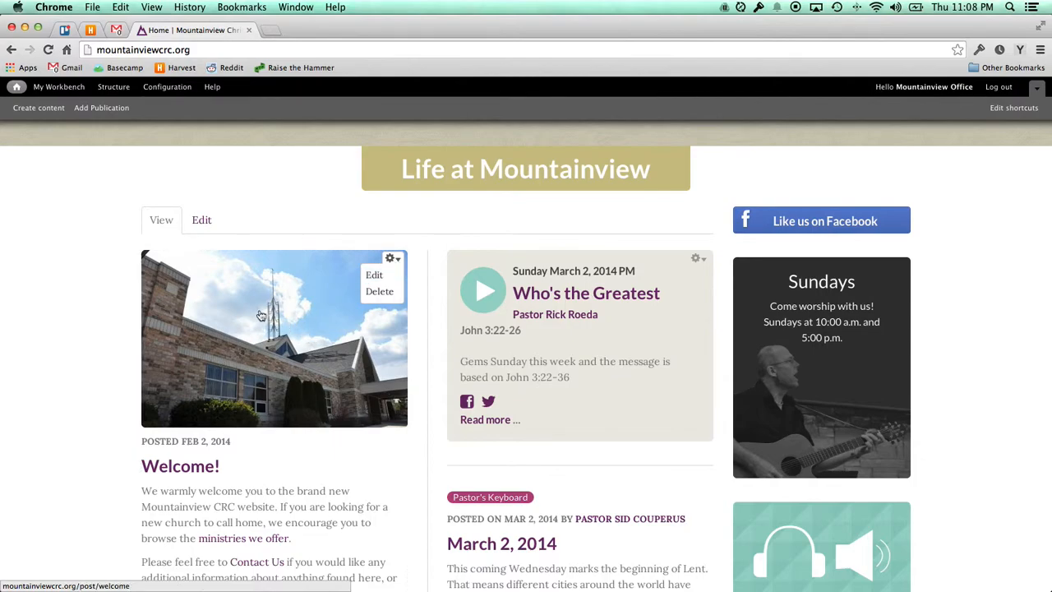
scroll(84, 305, "down", 2)
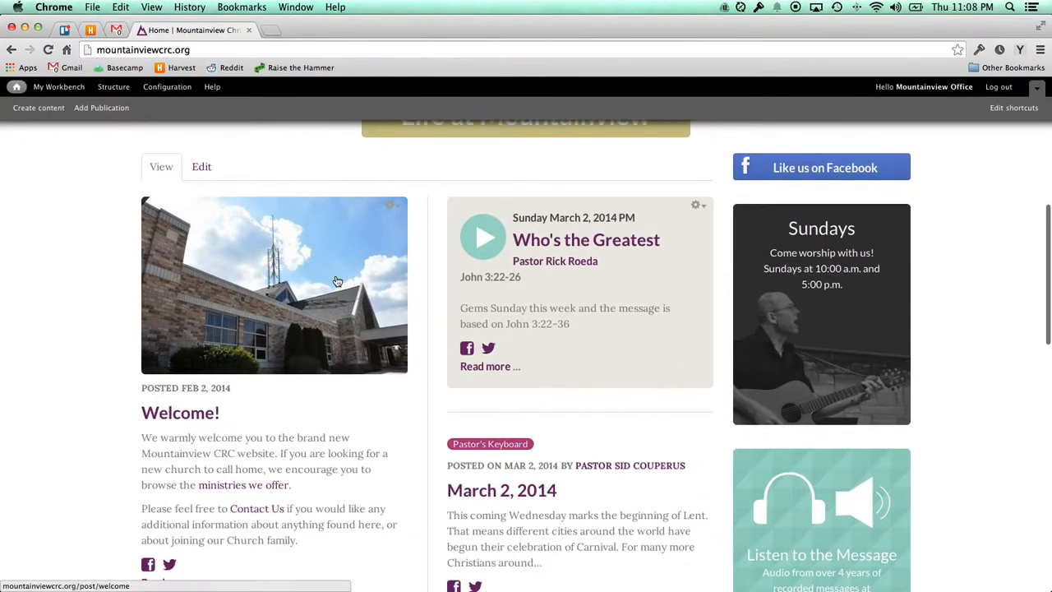
left_click(392, 206)
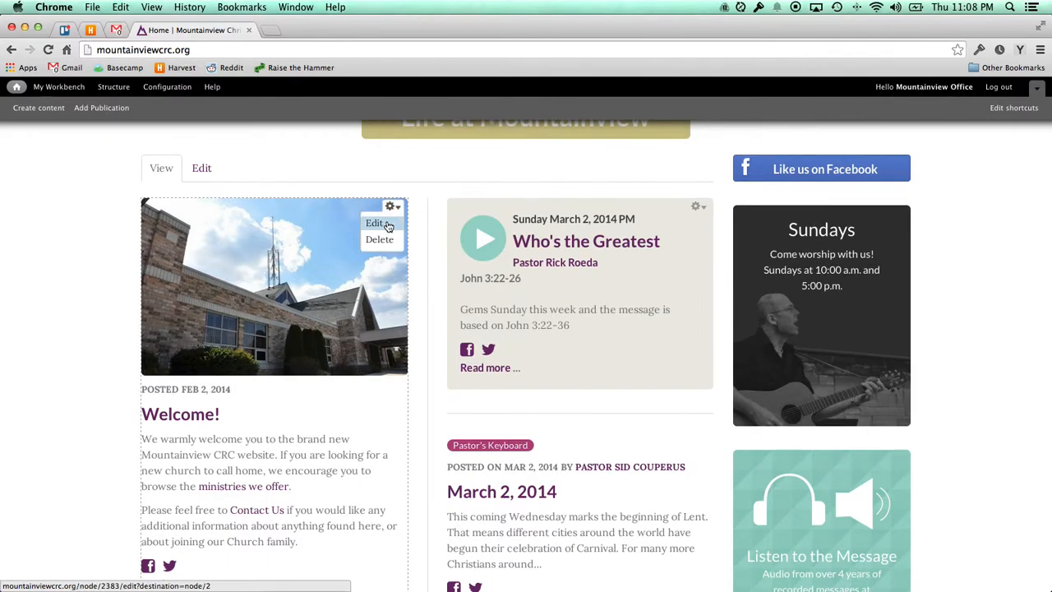
left_click(374, 223)
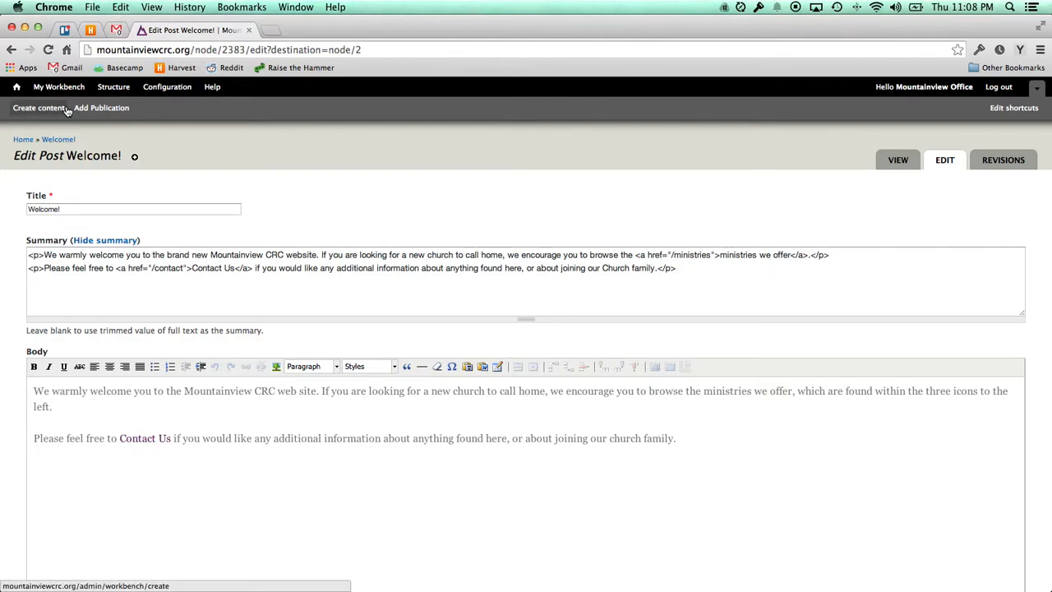
left_click(11, 50)
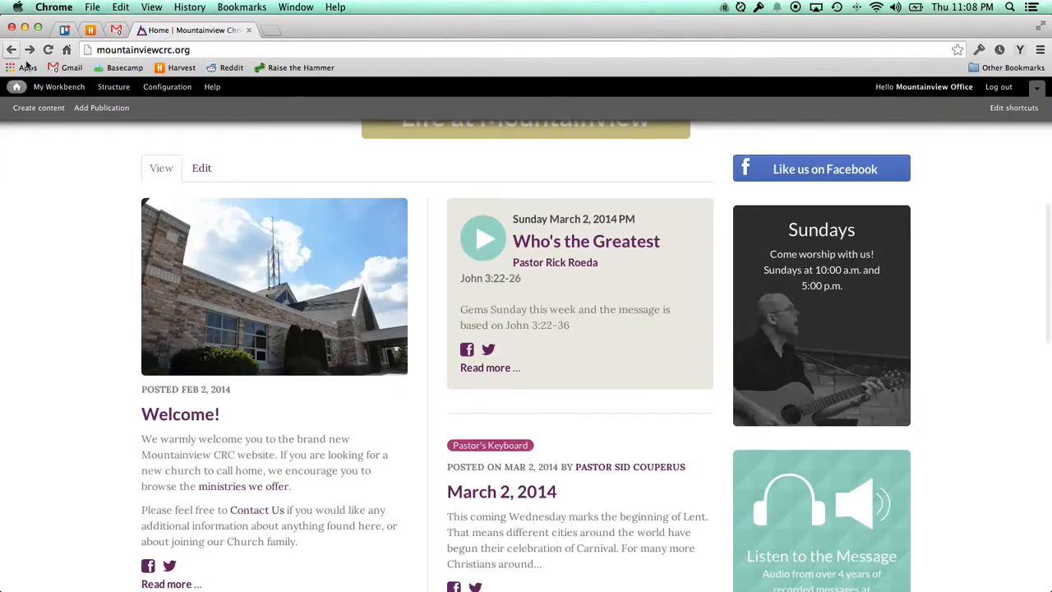
scroll(119, 208, "up", 3)
scroll(107, 217, "up", 3)
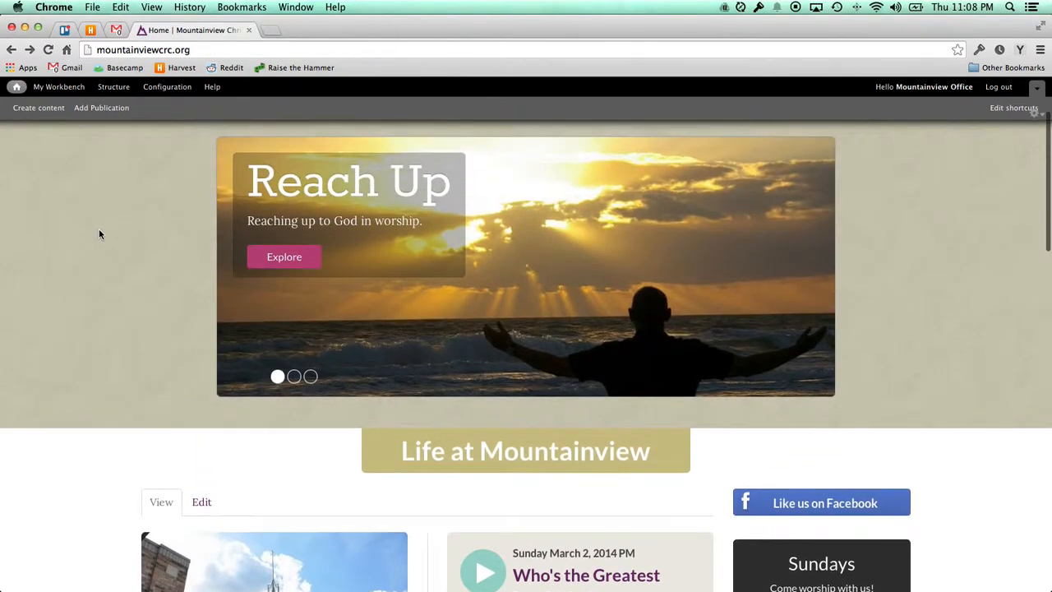